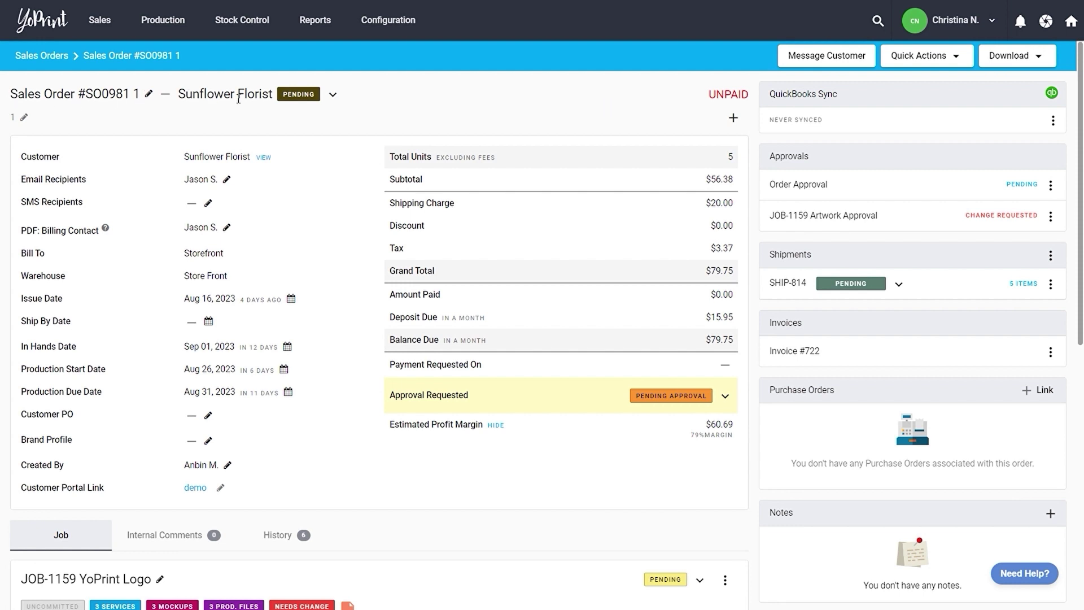
Step: Check the order's status choices, UNPAID payment label and tag search, leaving everything unchanged
click(334, 95)
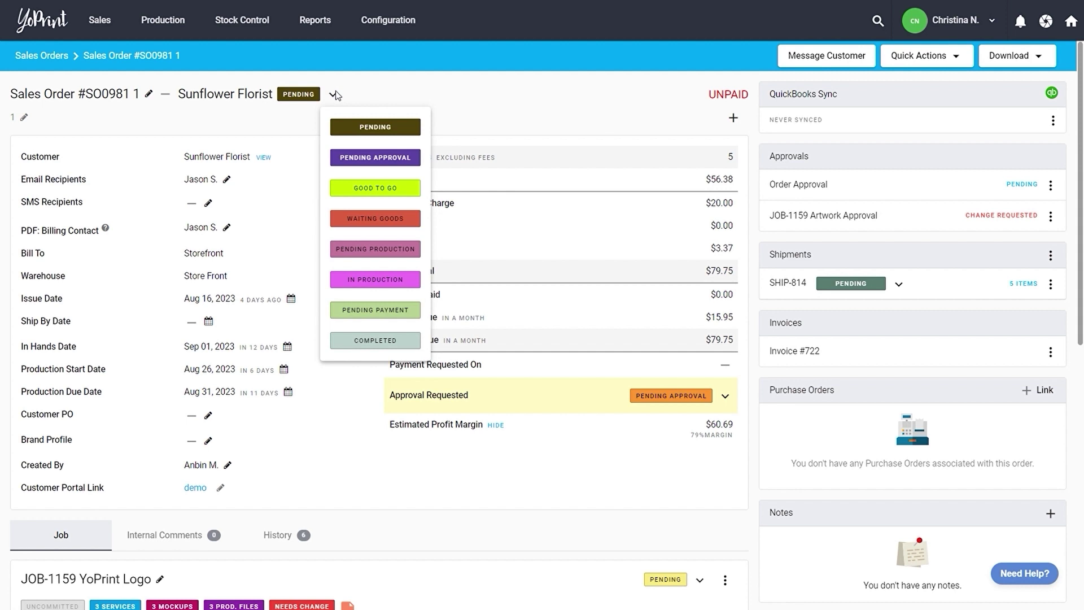
click(334, 95)
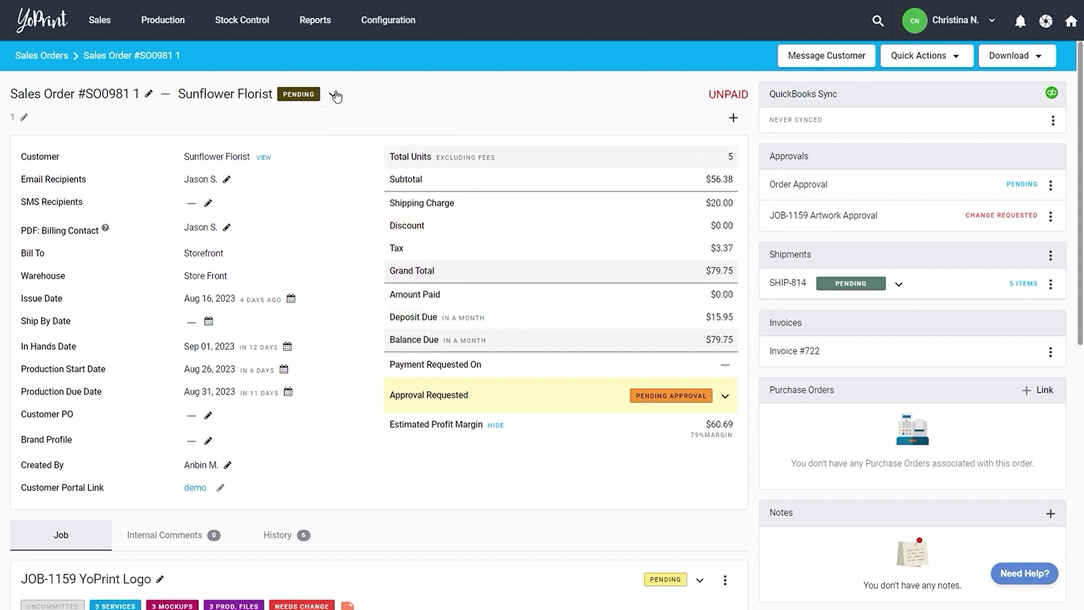
double_click(732, 95)
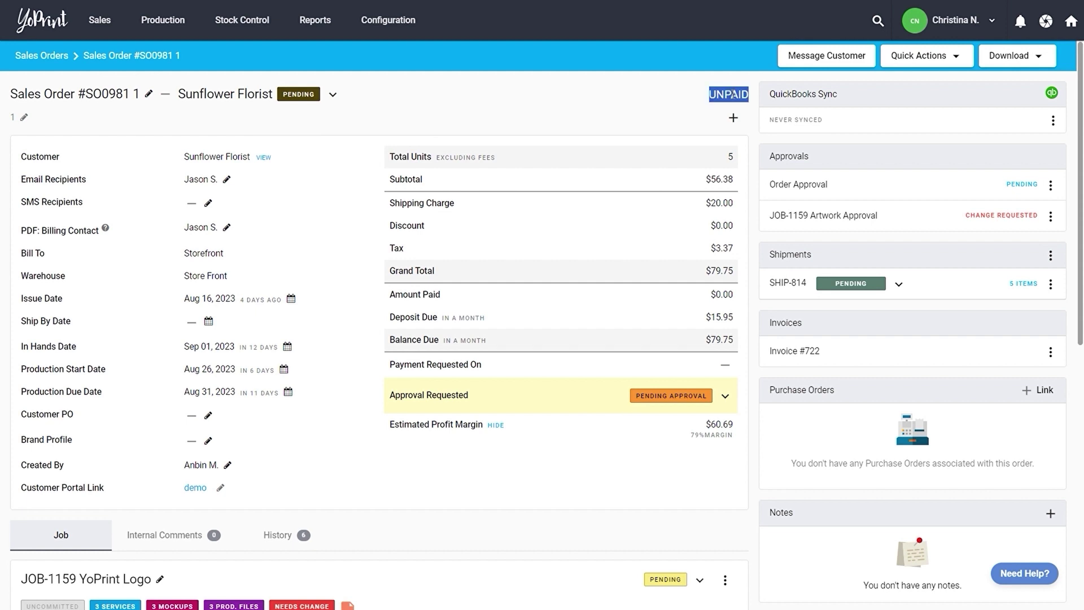
click(698, 95)
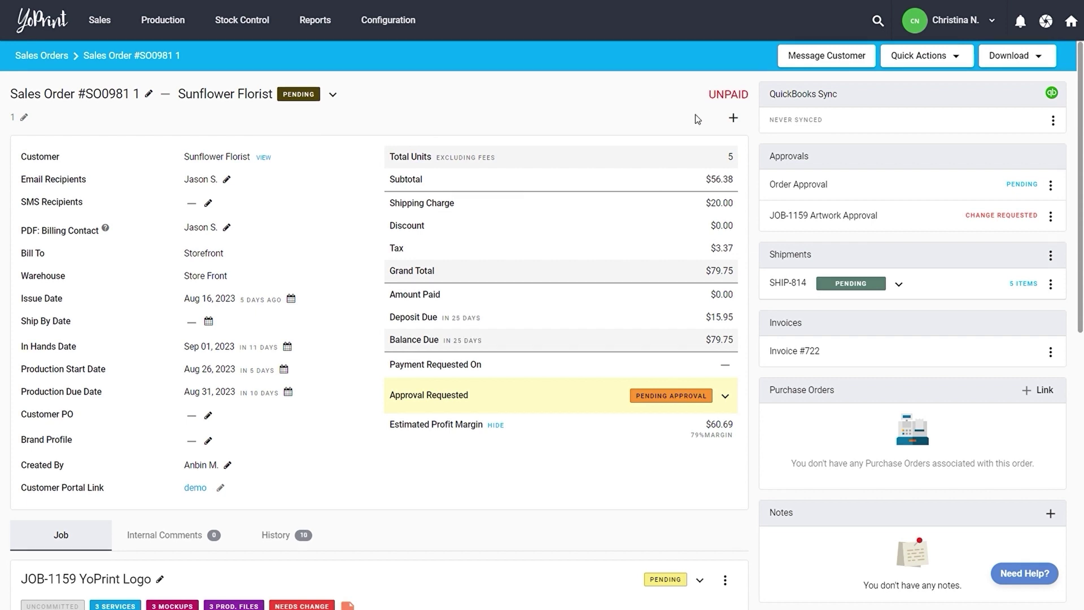
click(740, 120)
text(c)
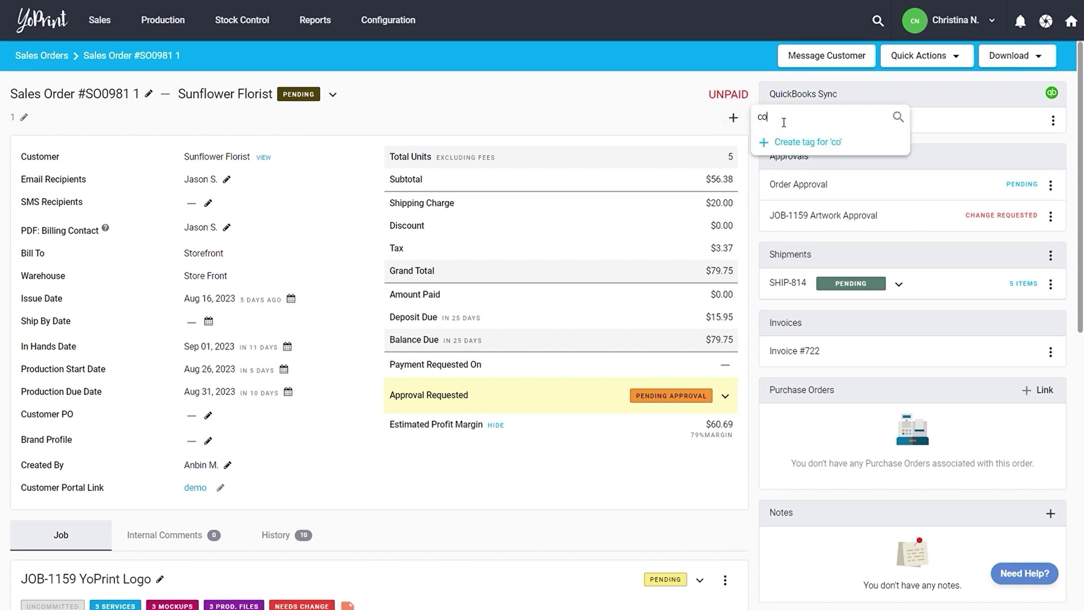
key(BackSpace)
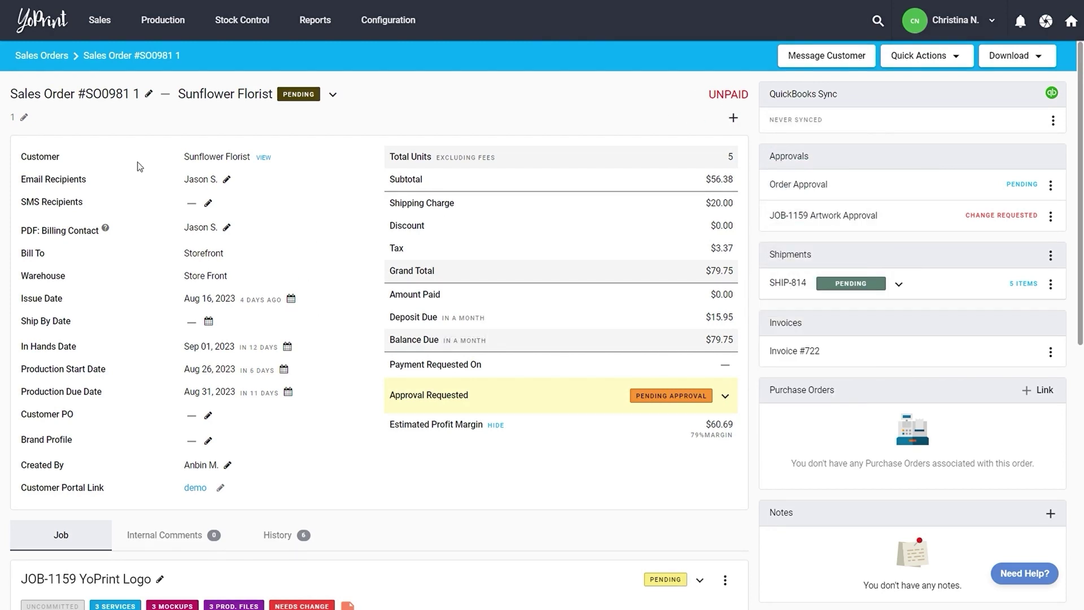
Step: Glance at the Sunflower Florist details, In Hands date and approval actions, then hide Estimated Profit Margin
click(264, 159)
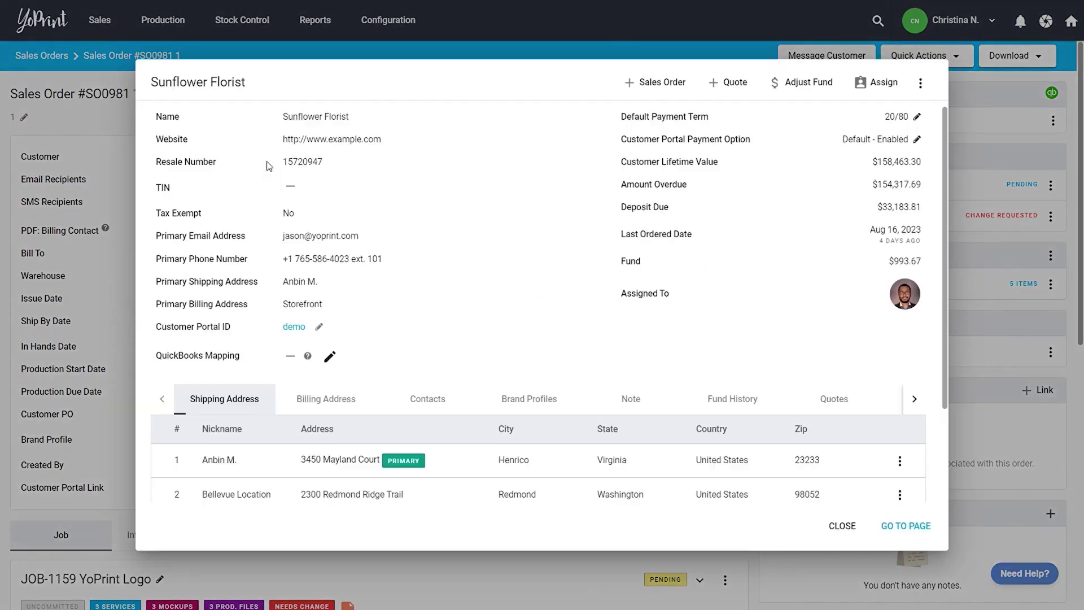
click(840, 528)
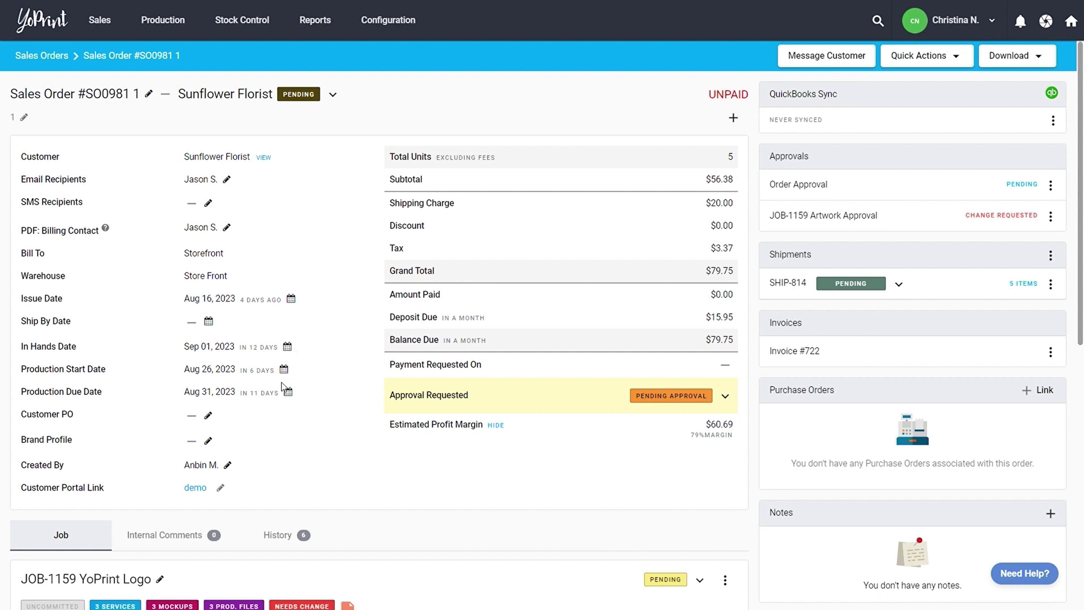
click(288, 345)
click(304, 343)
click(726, 397)
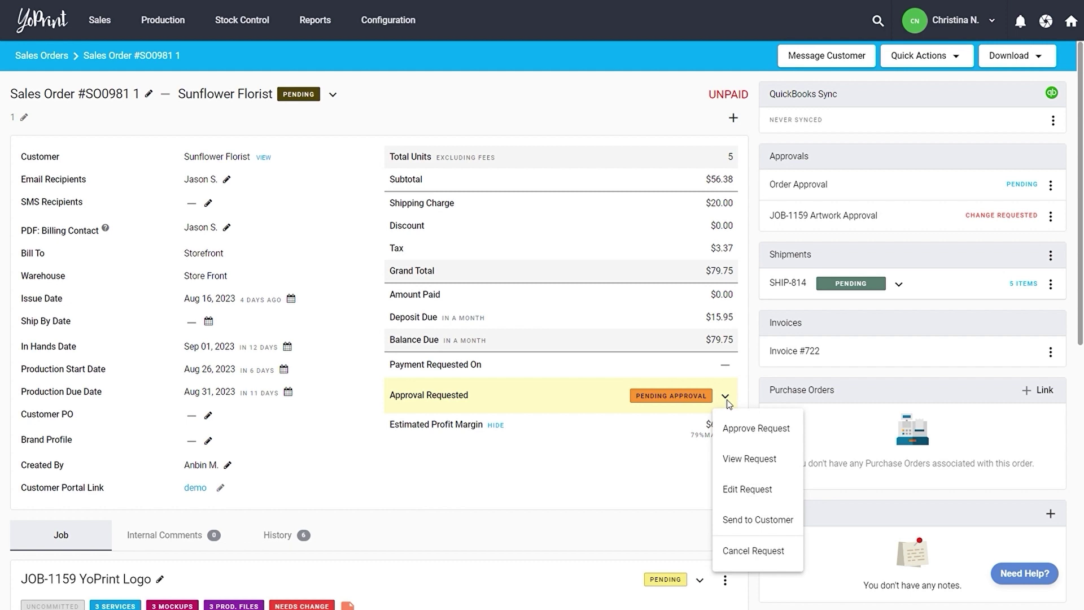
click(727, 400)
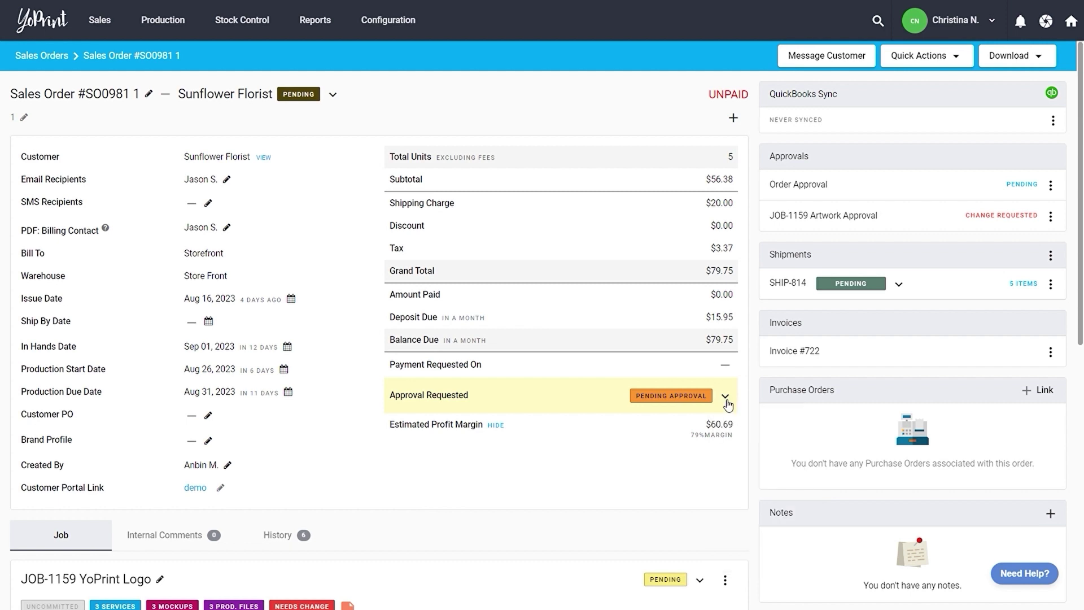
click(495, 429)
Step: Add a Direct To Garment task to job JOB-1159 from its preset
scroll(499, 434, down, 8)
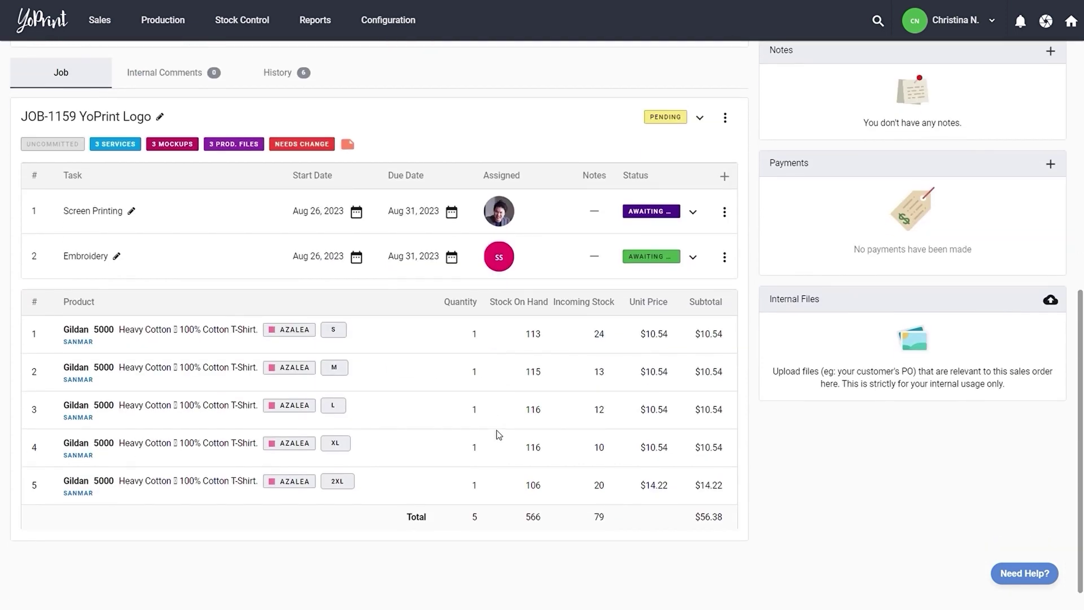
scroll(79, 150, up, 1)
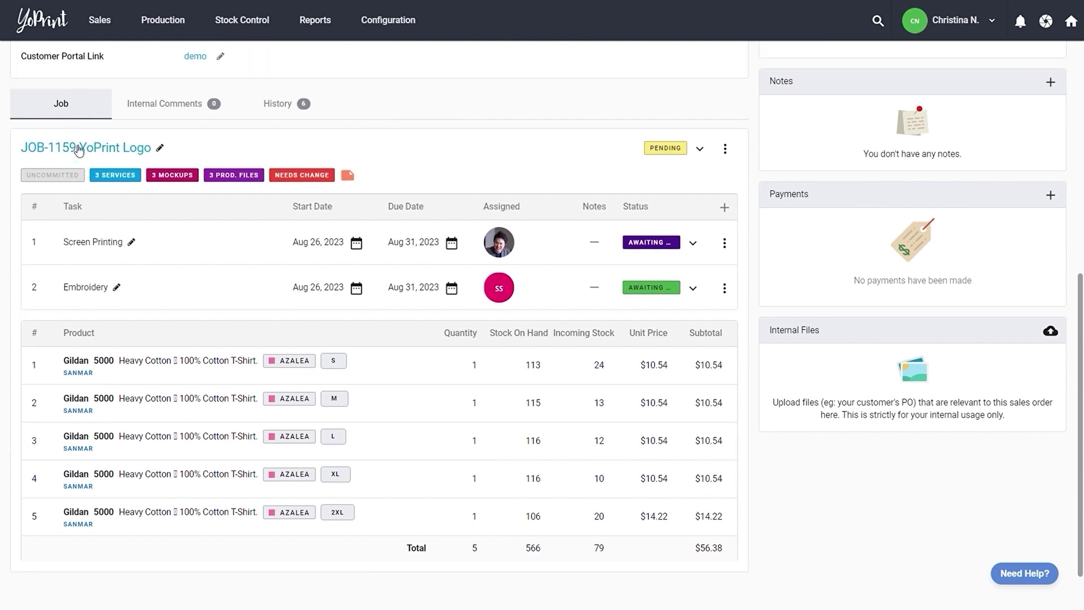
click(79, 150)
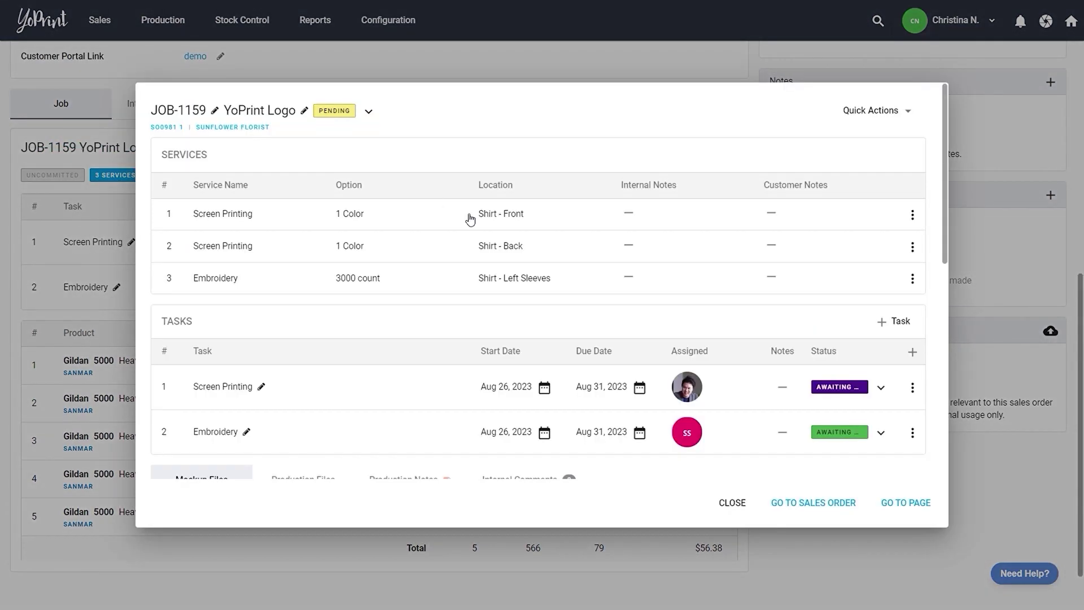
scroll(470, 218, down, 2)
click(893, 206)
click(571, 133)
click(511, 181)
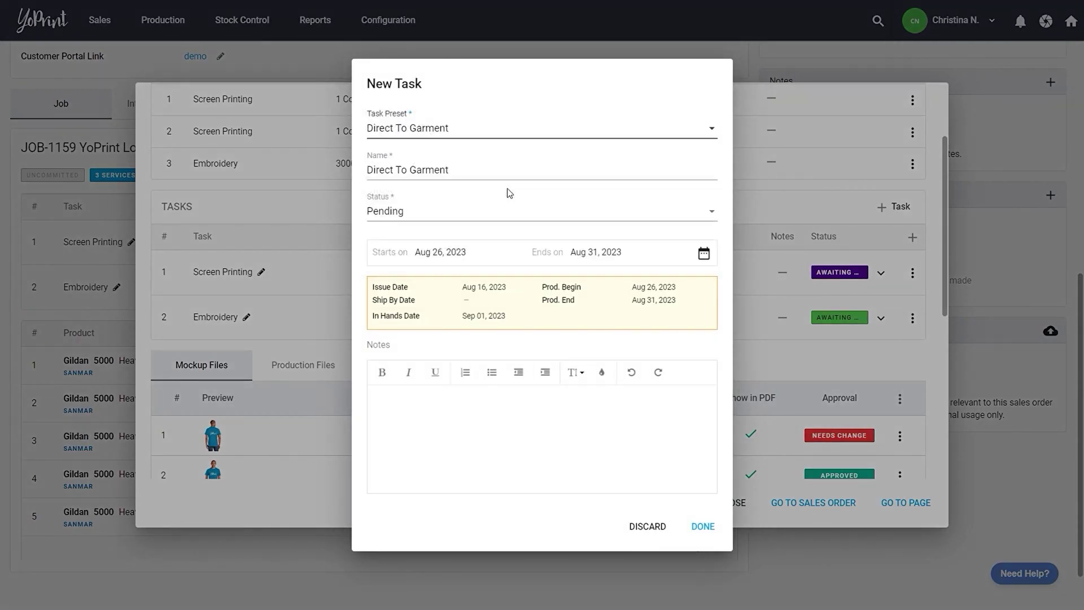
click(701, 526)
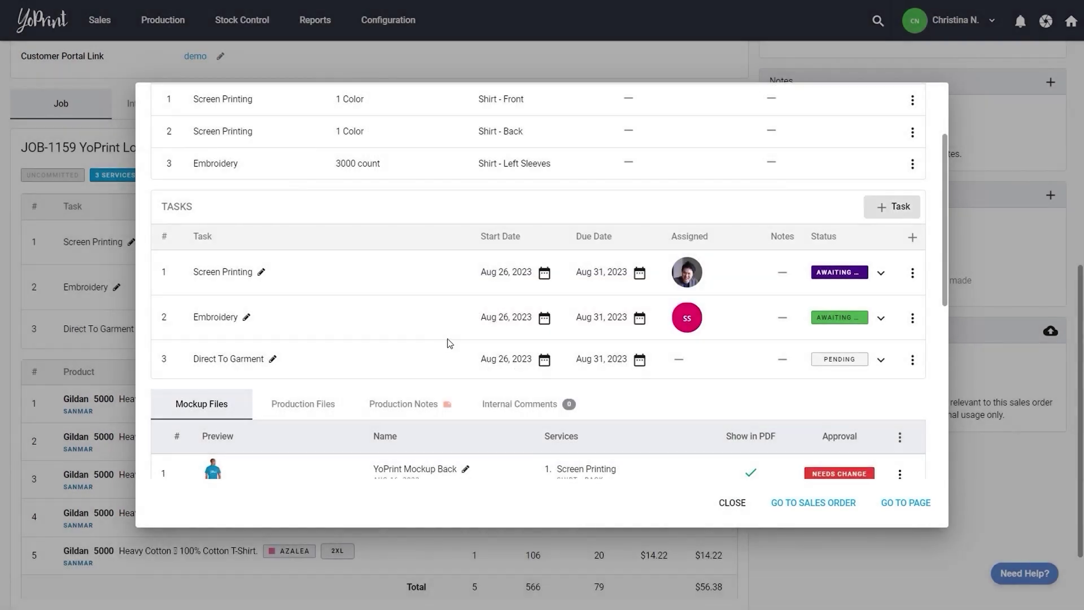
Step: Put the new task On Hold and schedule it Sep 05 – Sep 14, 2023
click(881, 359)
click(901, 423)
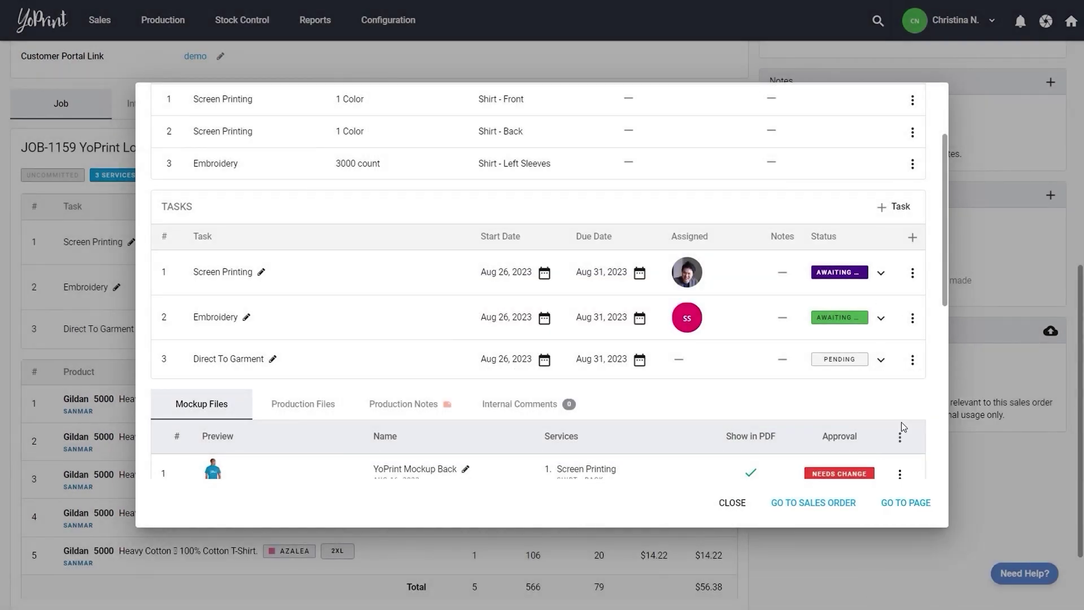
click(639, 360)
click(898, 204)
click(942, 227)
click(982, 329)
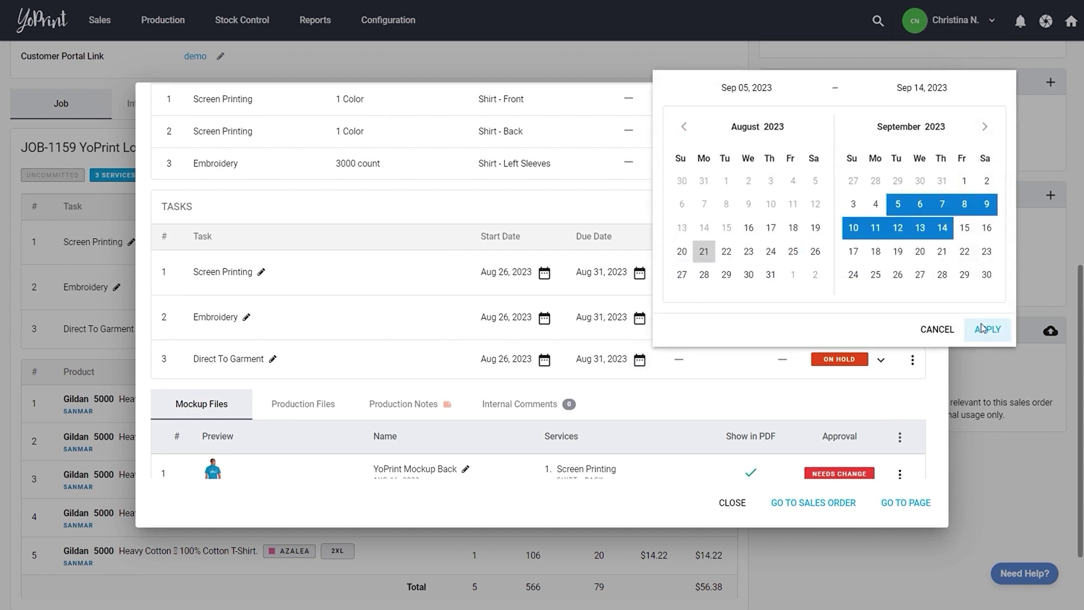
Step: Assign the current user to the Direct To Garment task
click(912, 361)
click(924, 423)
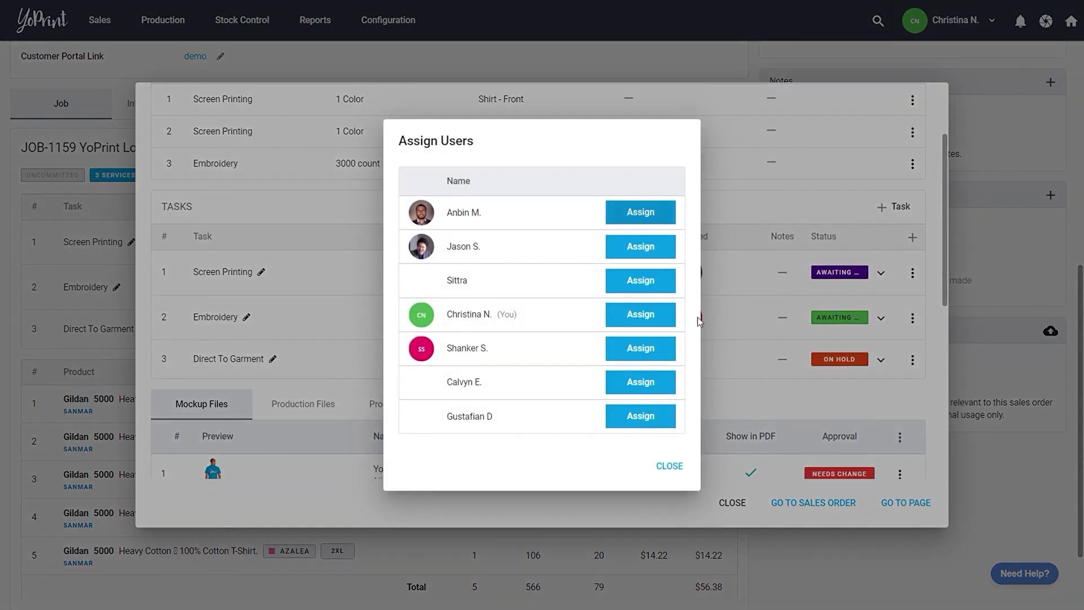
click(639, 314)
click(680, 471)
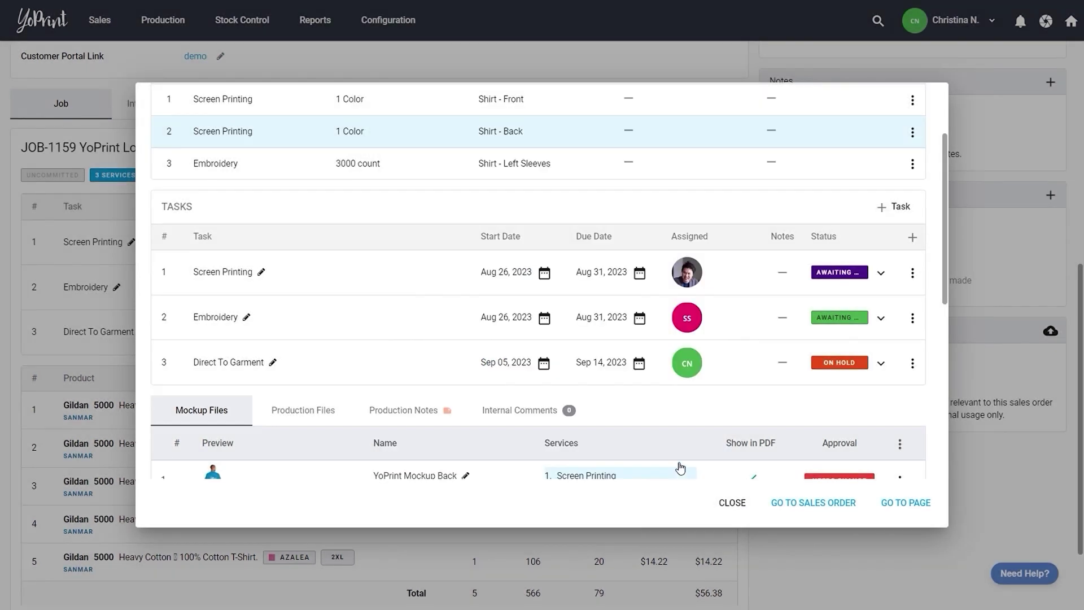
scroll(683, 474, down, 3)
Step: Request artwork approval for the back mockup only, without emailing it
click(900, 254)
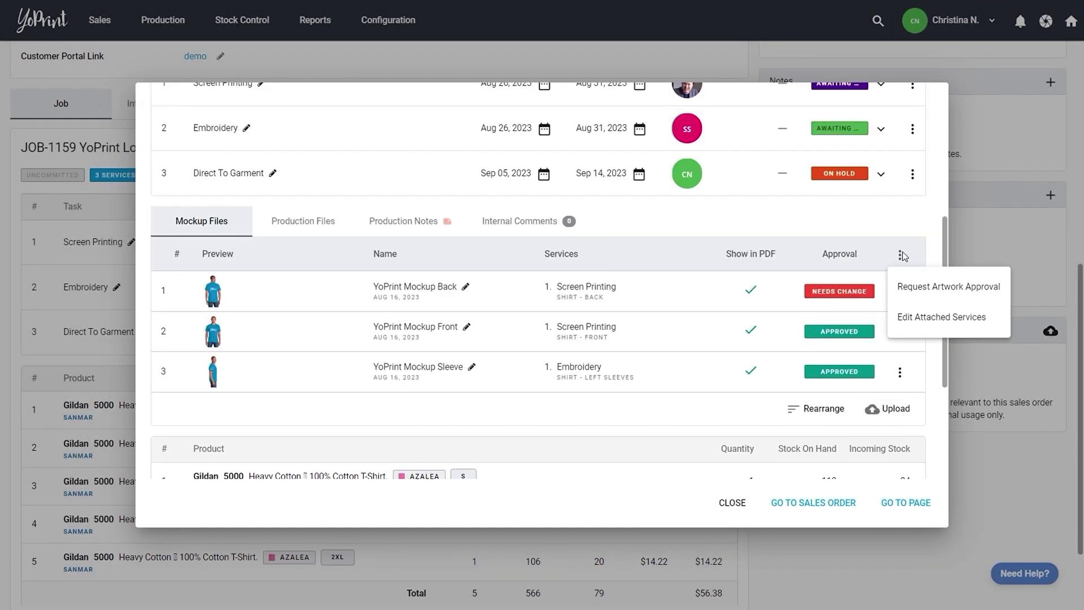
click(905, 286)
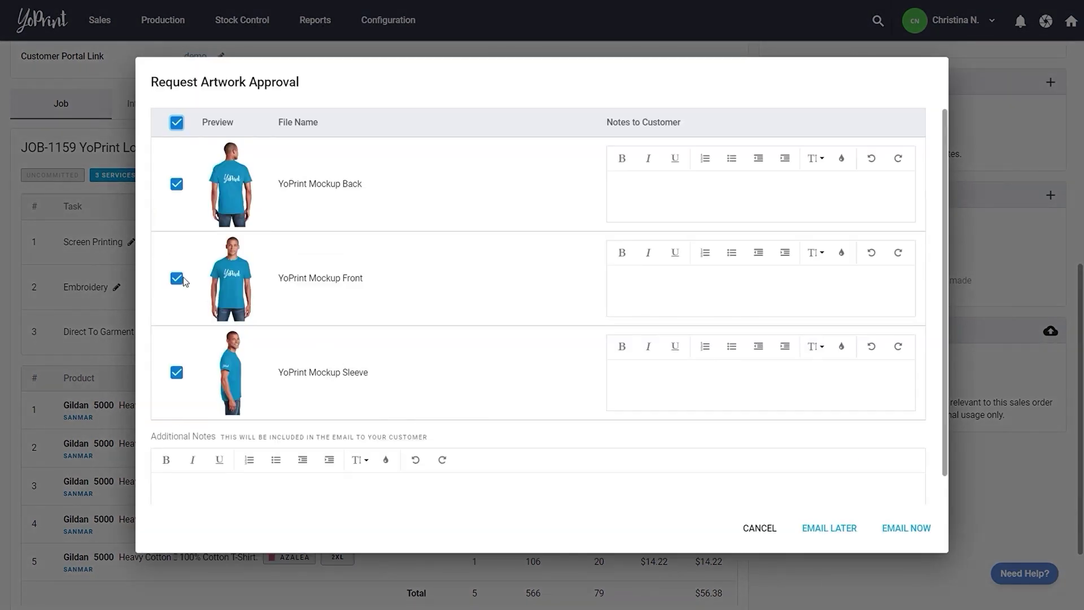
click(176, 278)
click(176, 373)
click(823, 527)
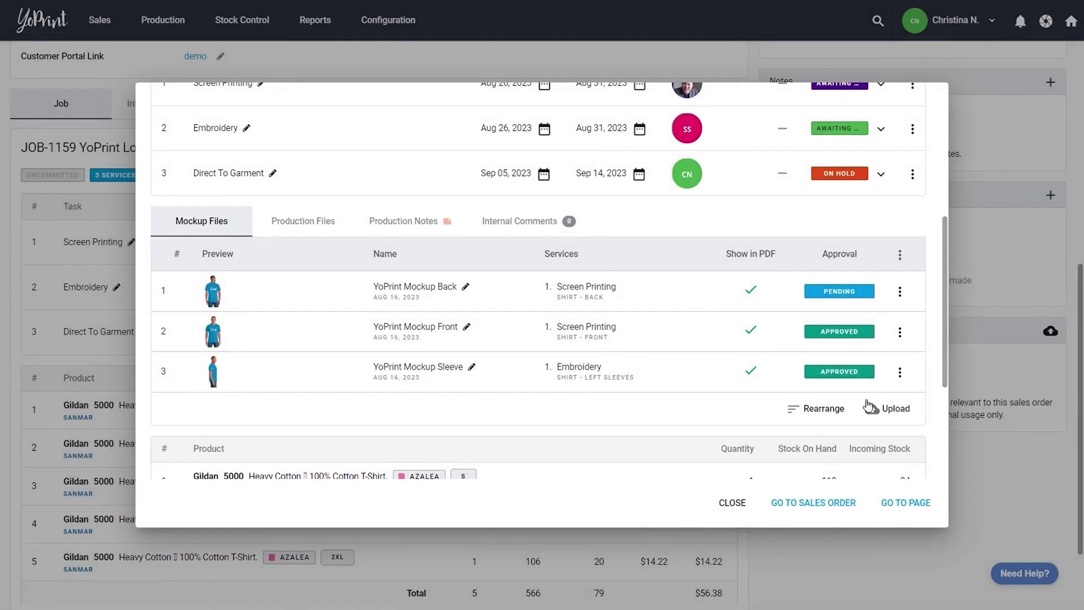
Step: Approve the back mockup artwork with the signature 'in person'
click(900, 290)
click(901, 287)
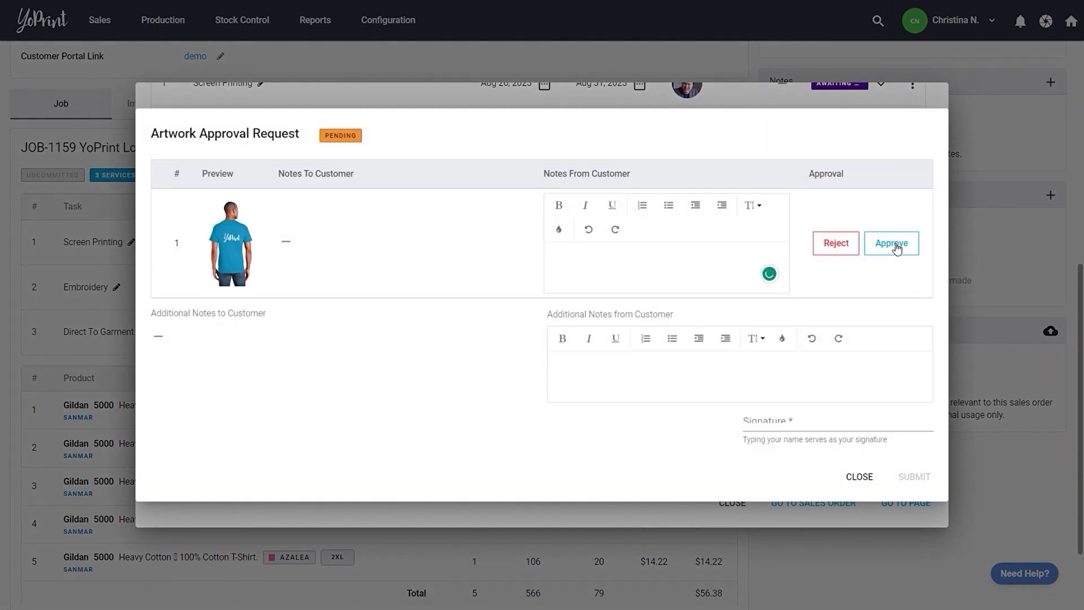
click(897, 247)
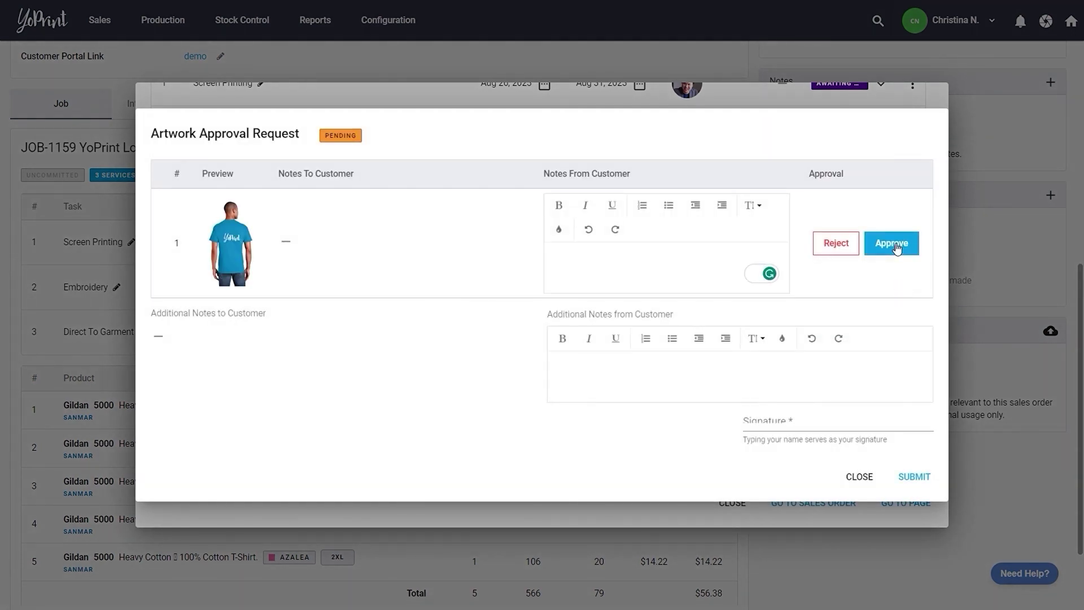
click(828, 421)
text(in person)
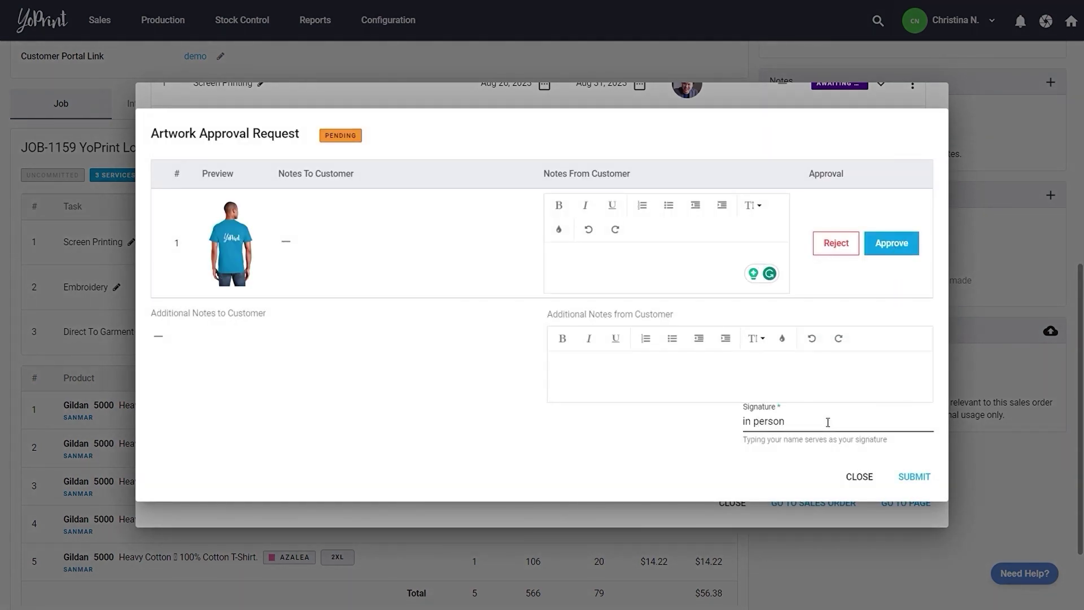
click(914, 476)
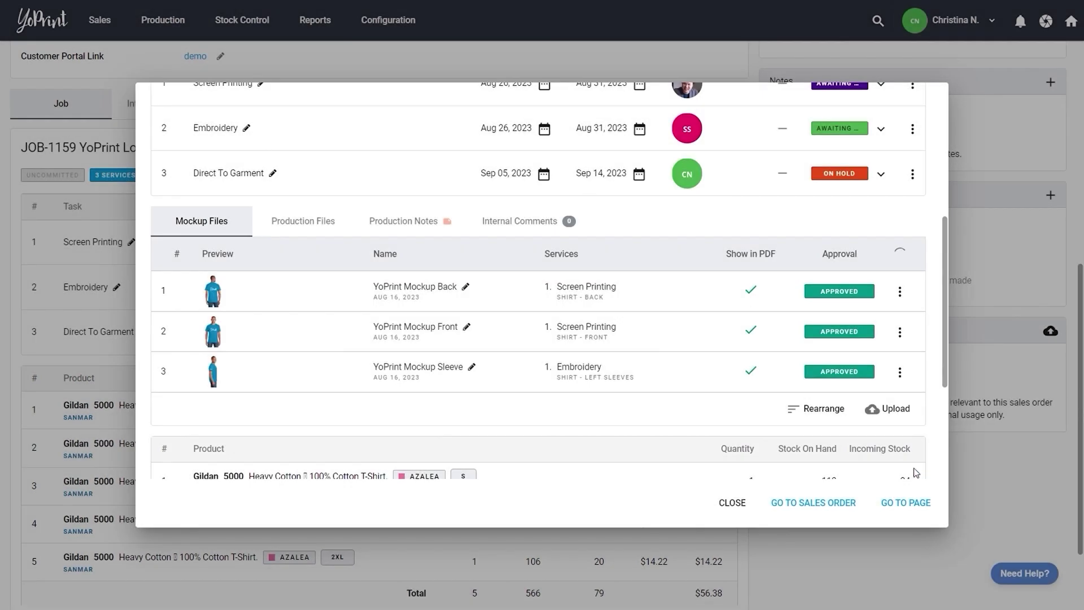
Step: Review the job's Production Files, Production Notes and Internal Comments tabs
scroll(659, 346, down, 2)
scroll(652, 343, up, 2)
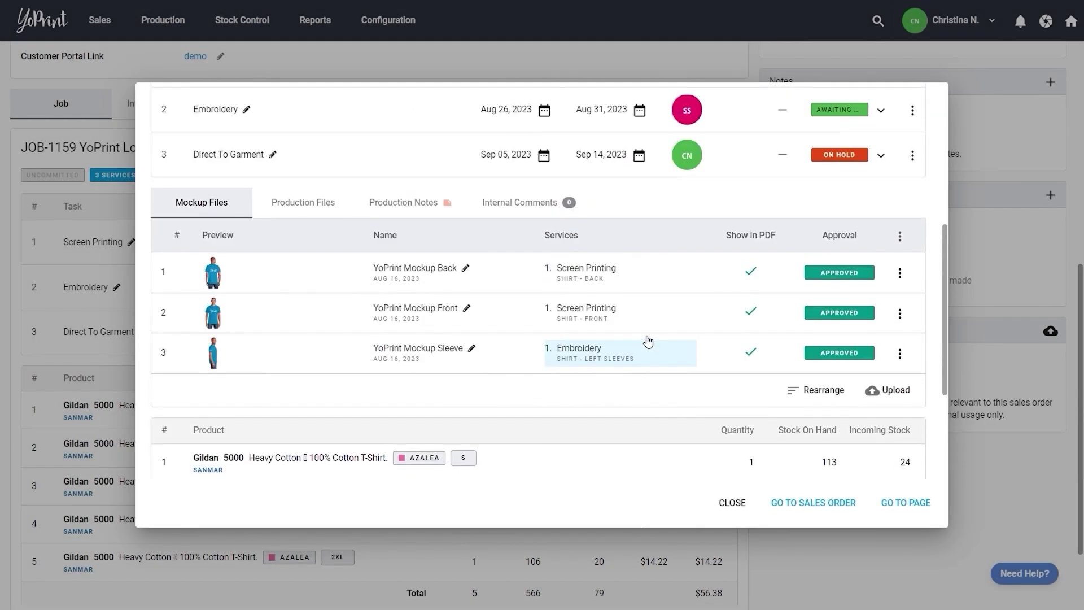
click(302, 201)
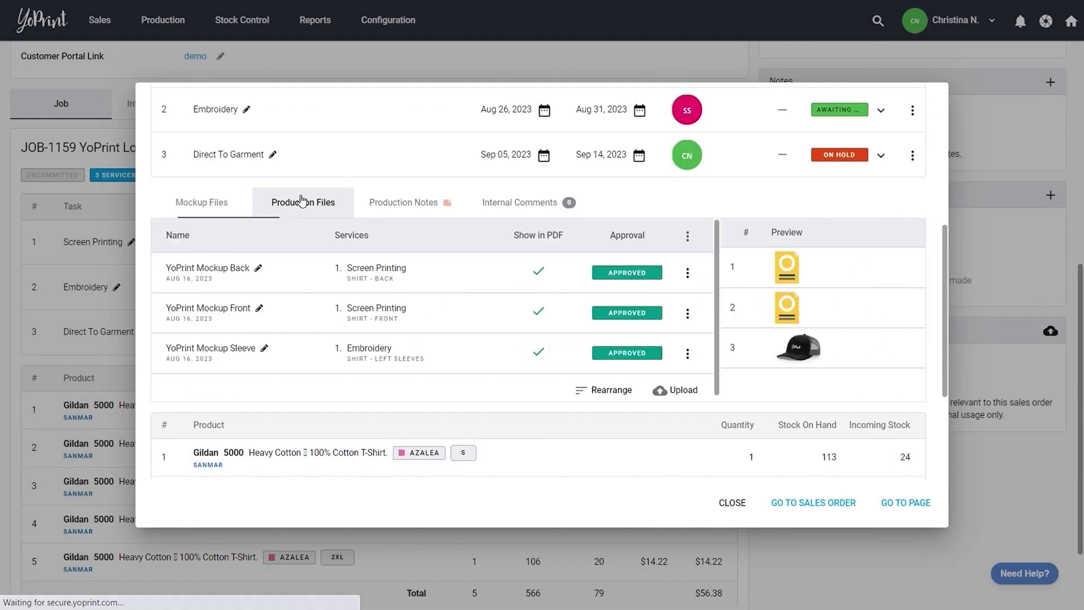
click(401, 212)
click(497, 212)
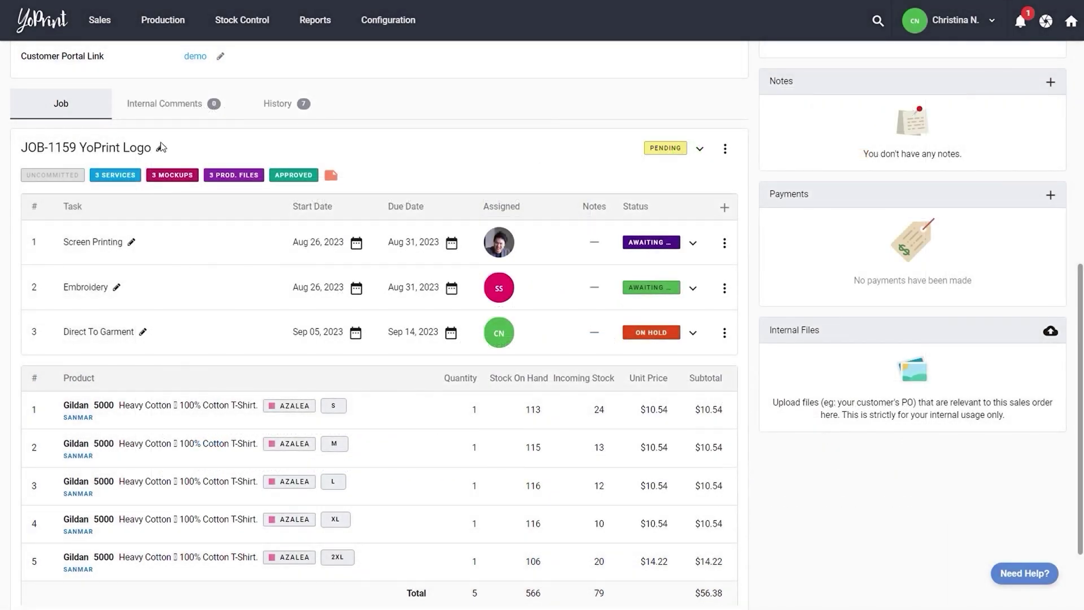
click(160, 148)
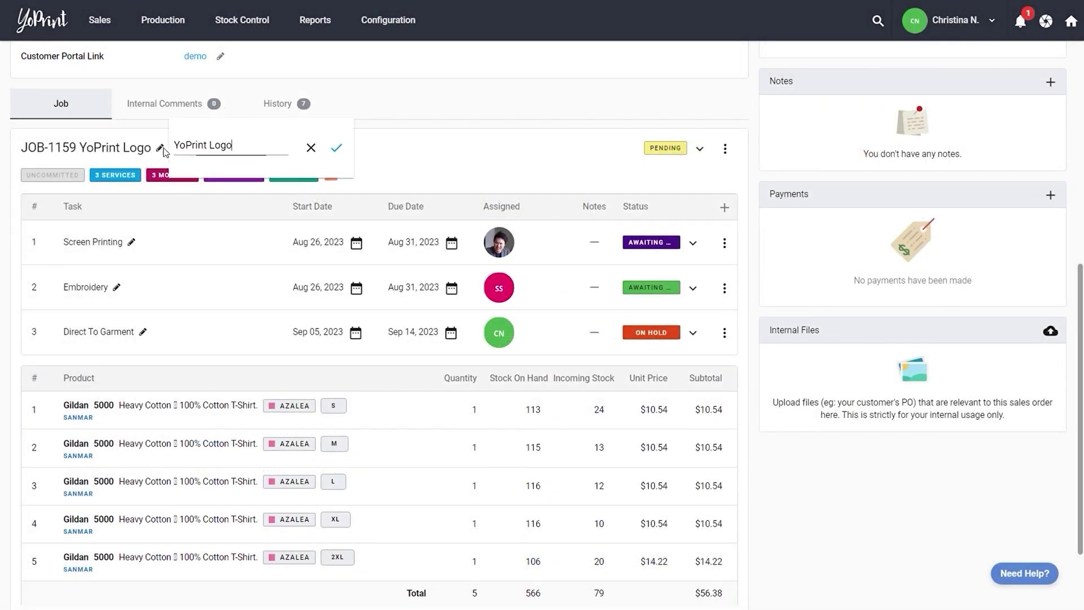
click(305, 146)
click(700, 149)
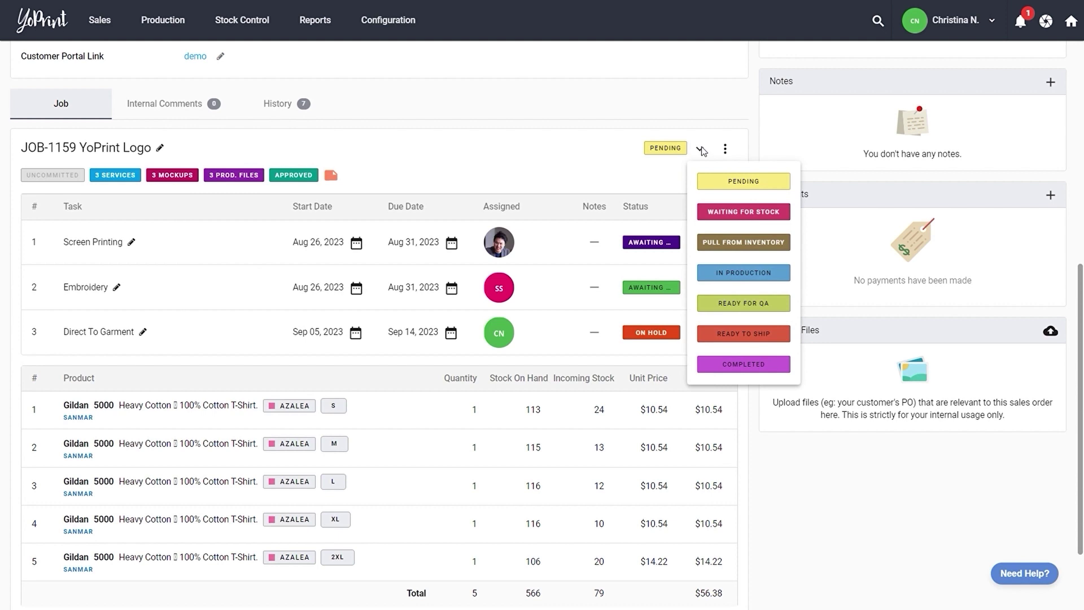
click(614, 149)
mouse_move(64, 174)
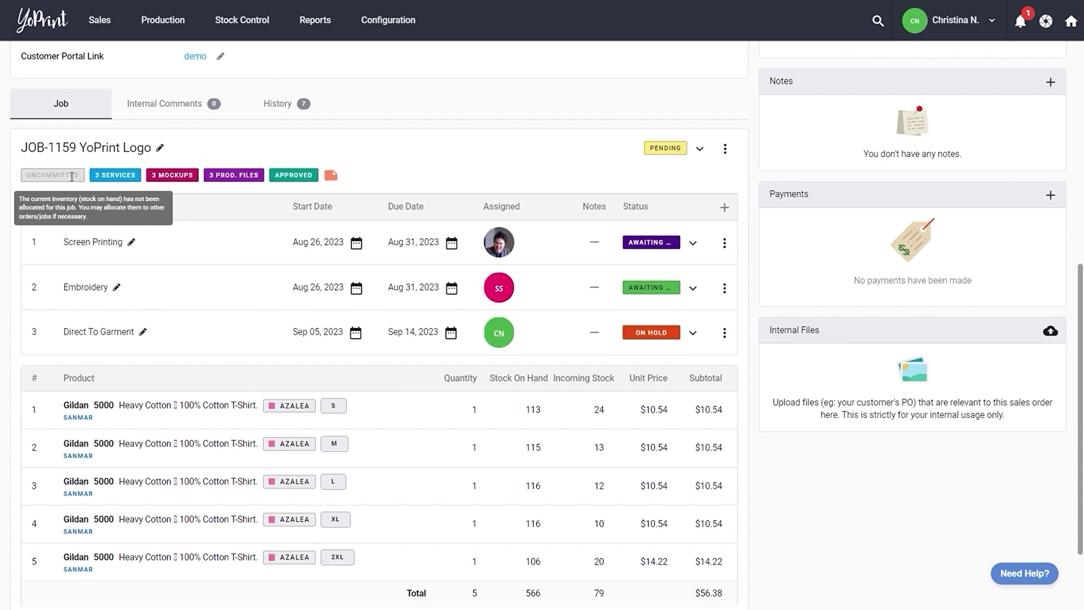
mouse_move(125, 176)
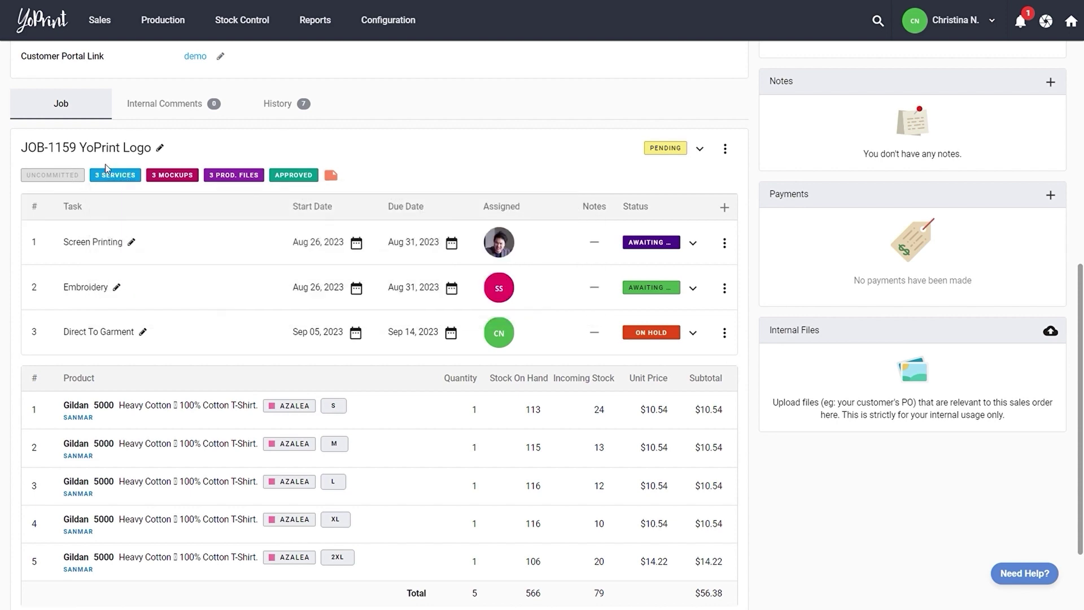
click(173, 176)
scroll(434, 388, down, 3)
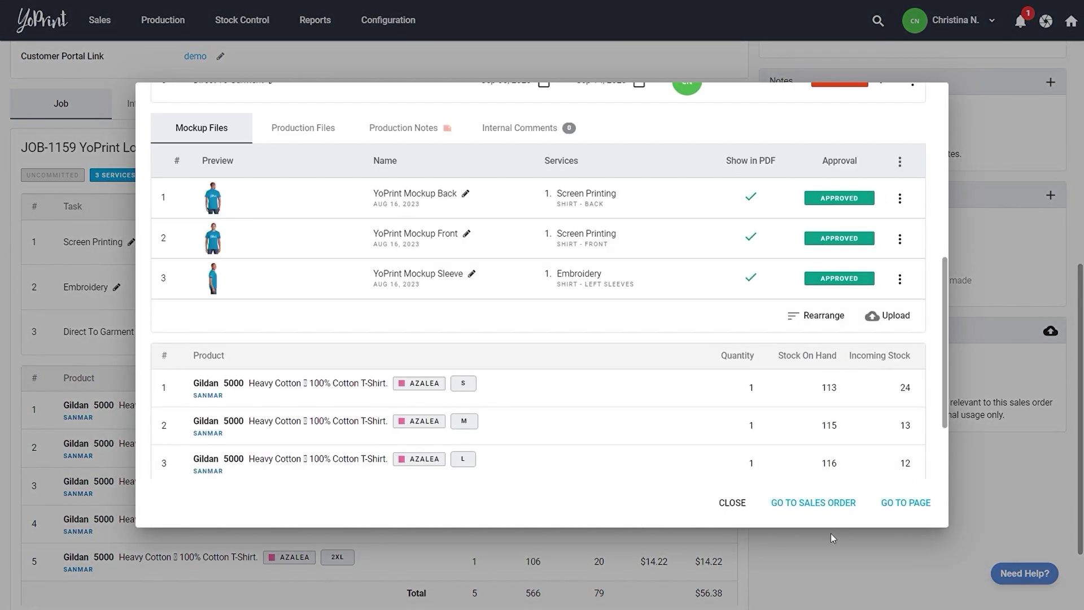
click(725, 502)
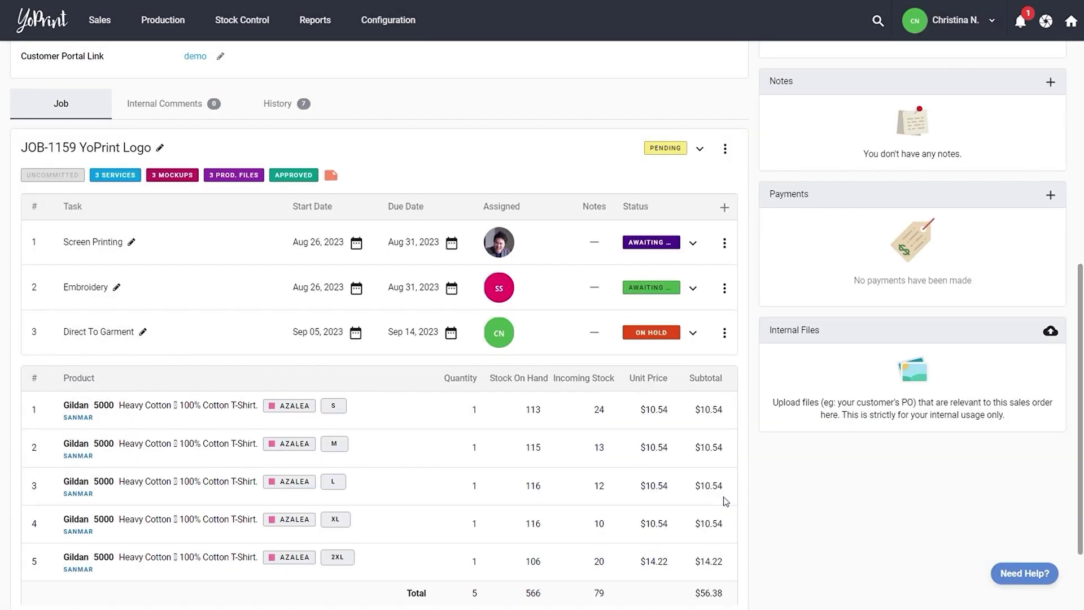
click(223, 175)
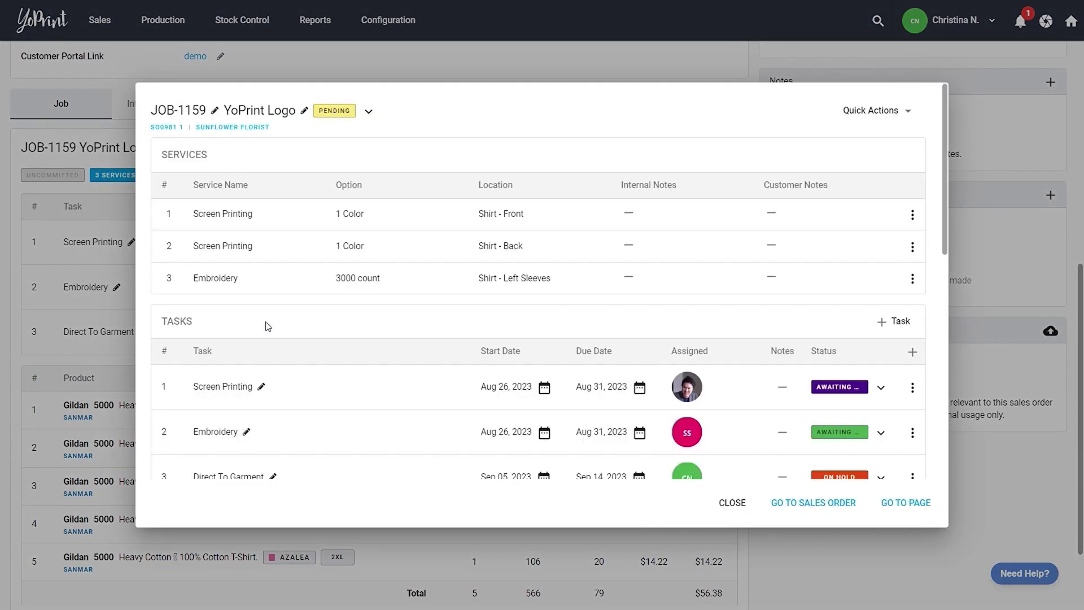
scroll(395, 367, down, 3)
click(315, 275)
scroll(314, 283, down, 3)
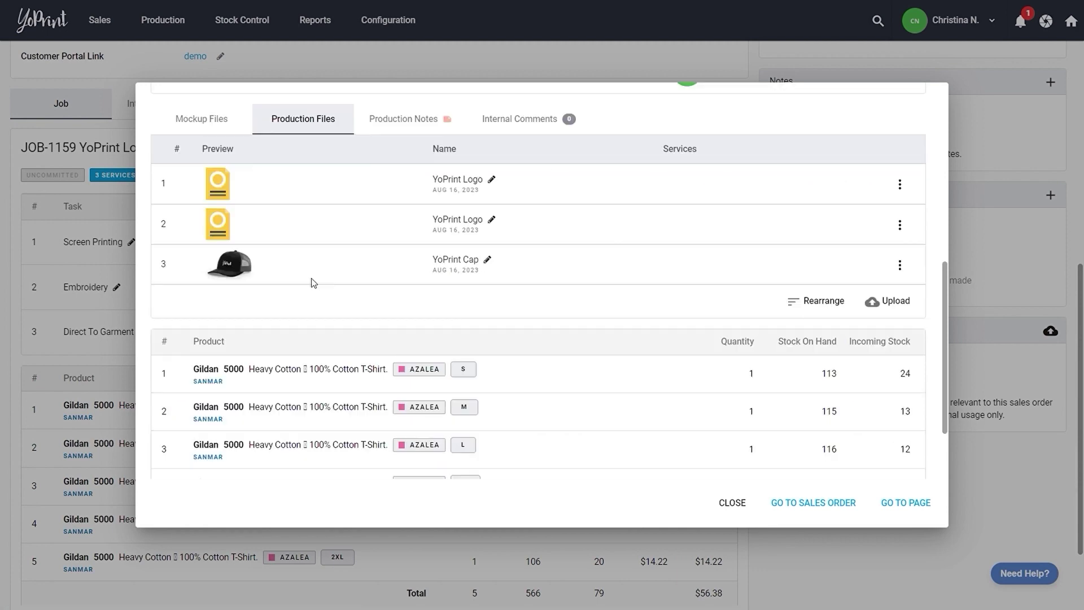
click(728, 503)
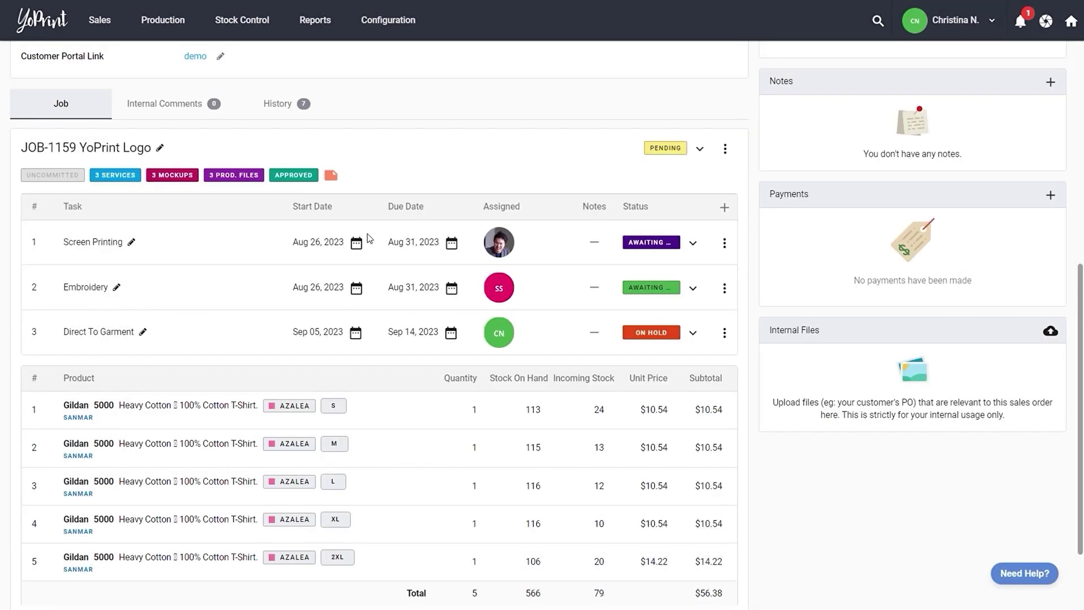
click(293, 176)
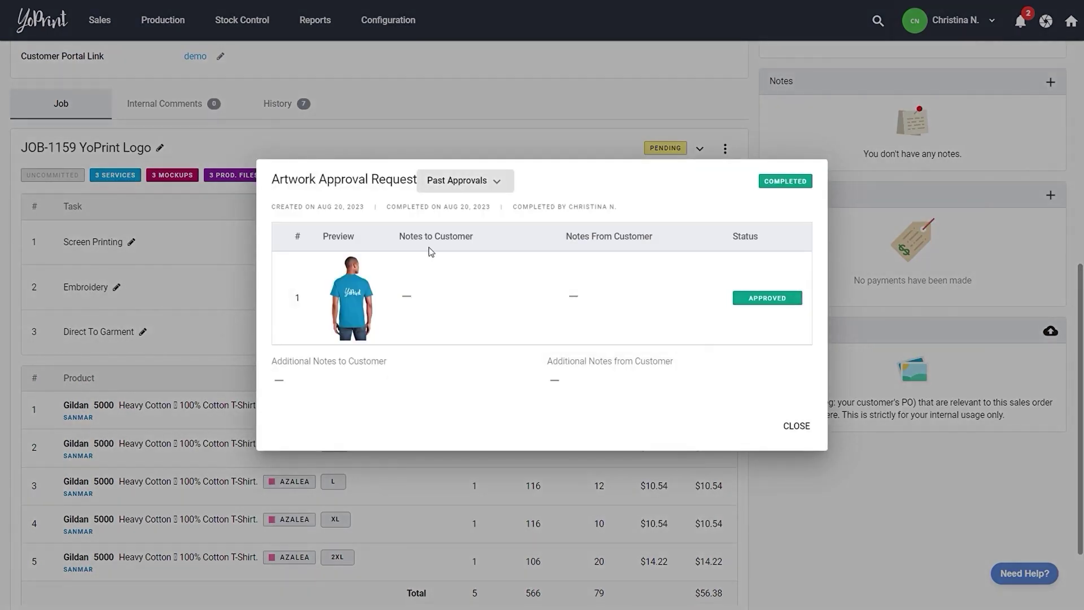
click(485, 185)
click(386, 215)
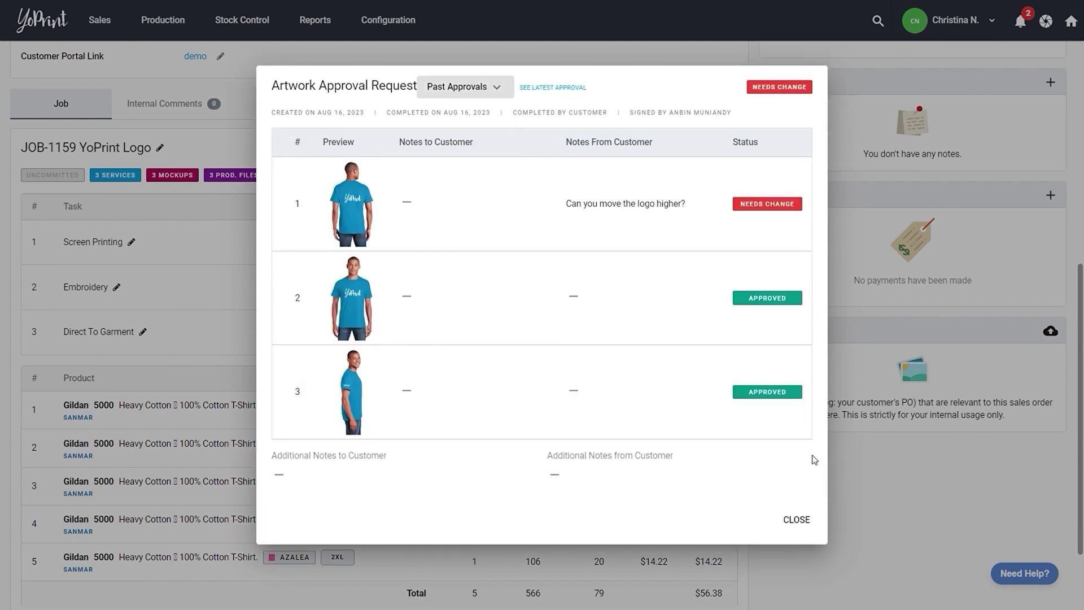
click(796, 519)
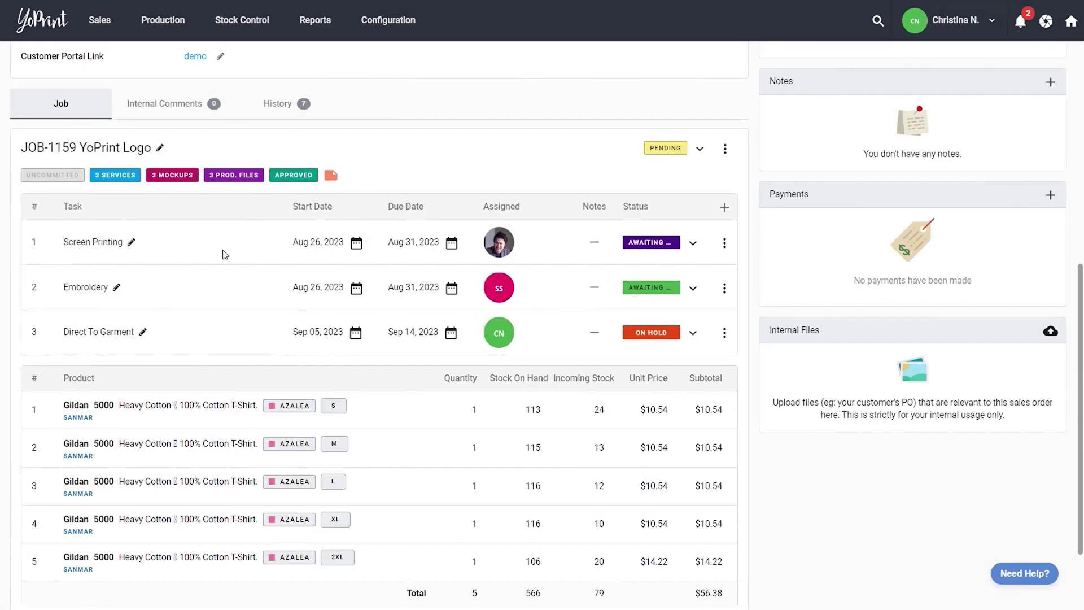
click(724, 244)
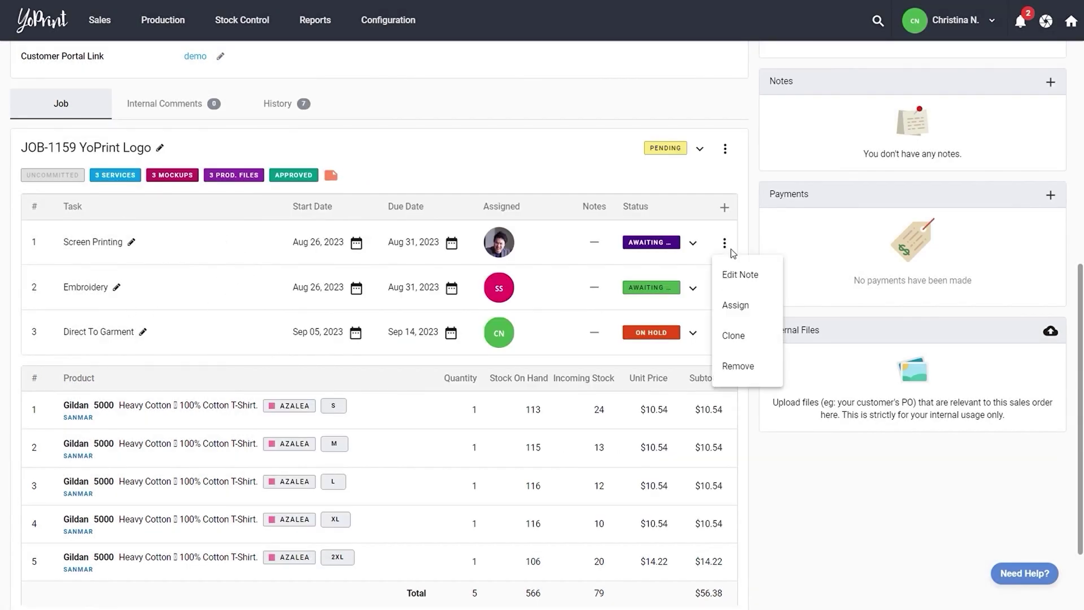
click(725, 243)
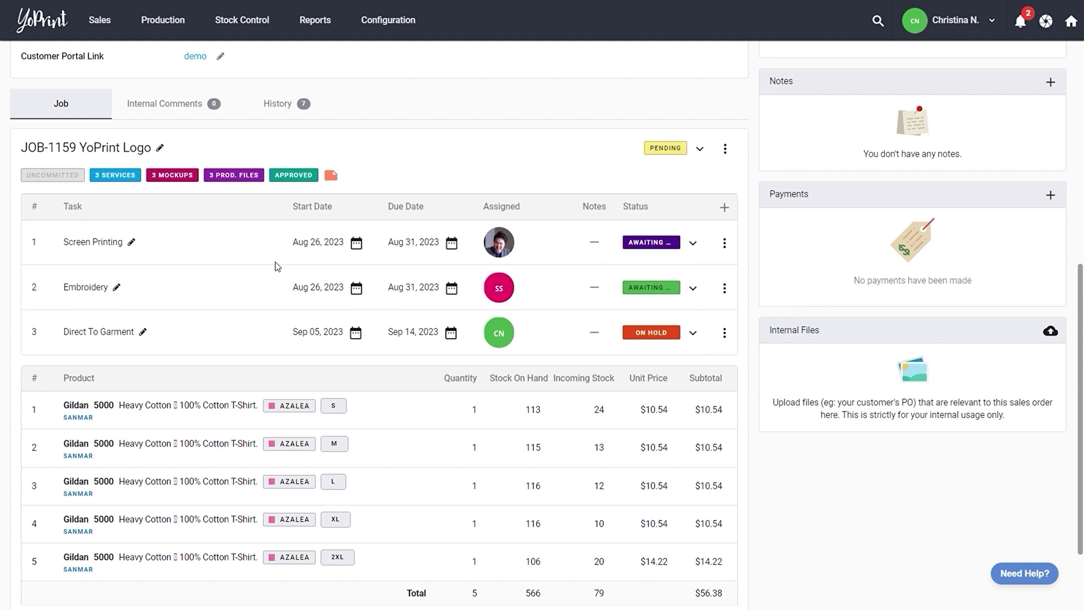
scroll(205, 330, down, 2)
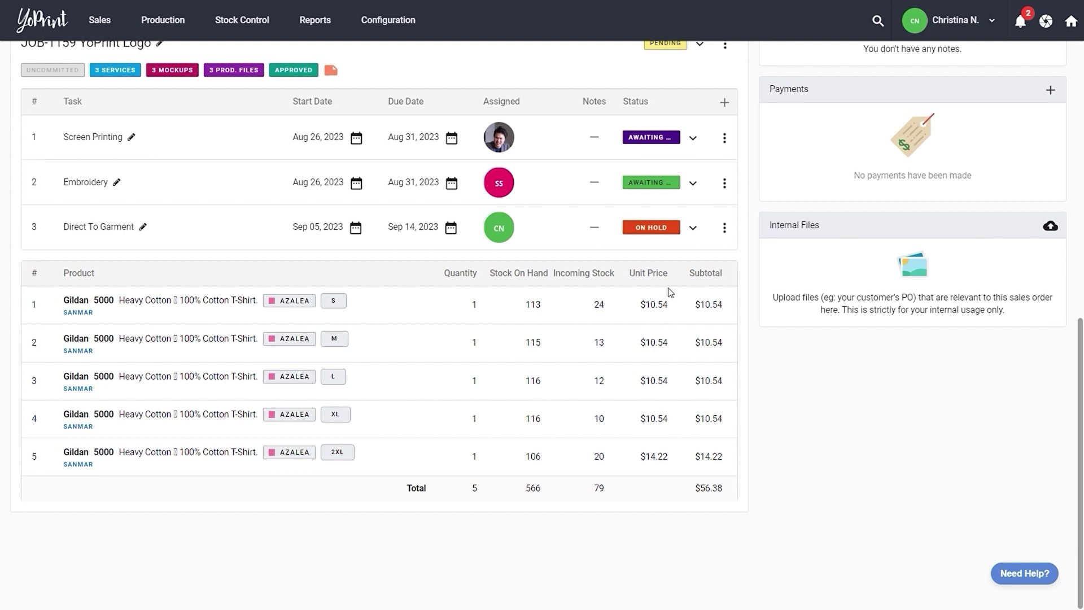
scroll(670, 292, up, 6)
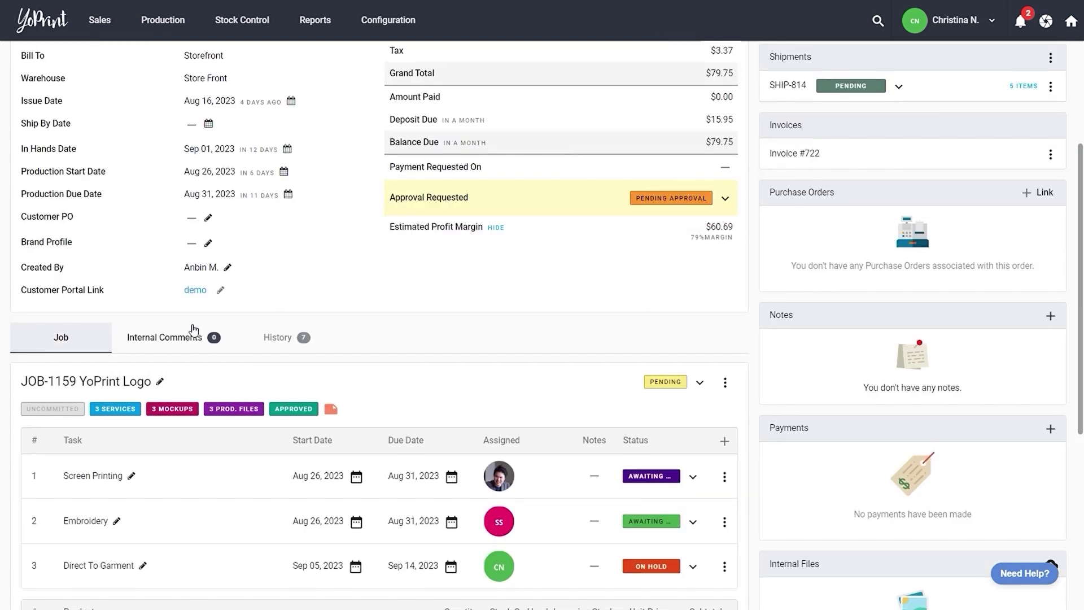
click(193, 329)
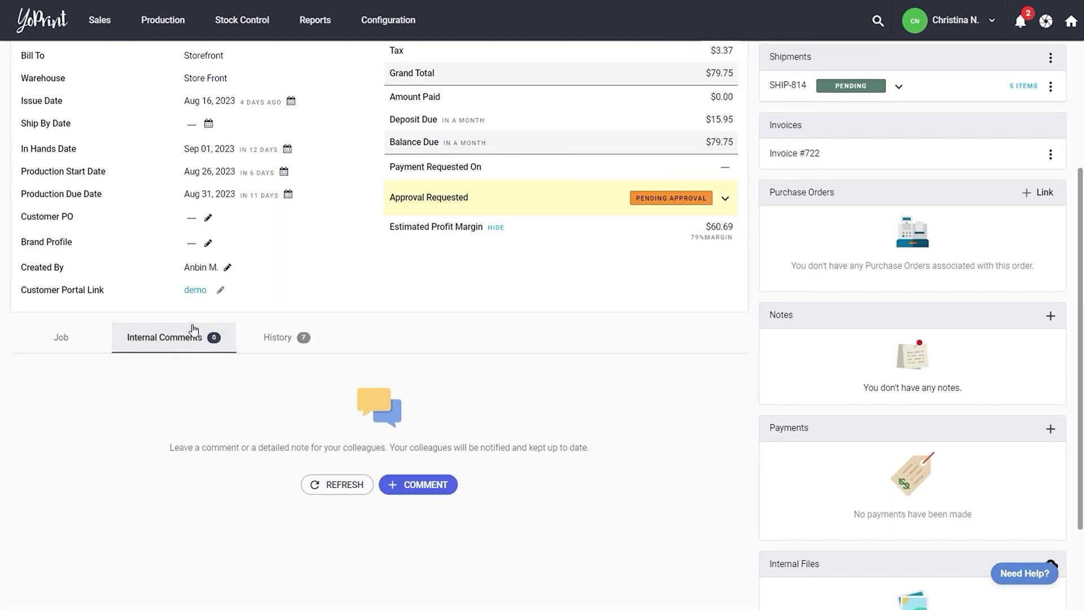
Step: Post the internal comment 'The artwork has been approved, let's get started!' on SO0981
scroll(217, 335, down, 1)
click(418, 431)
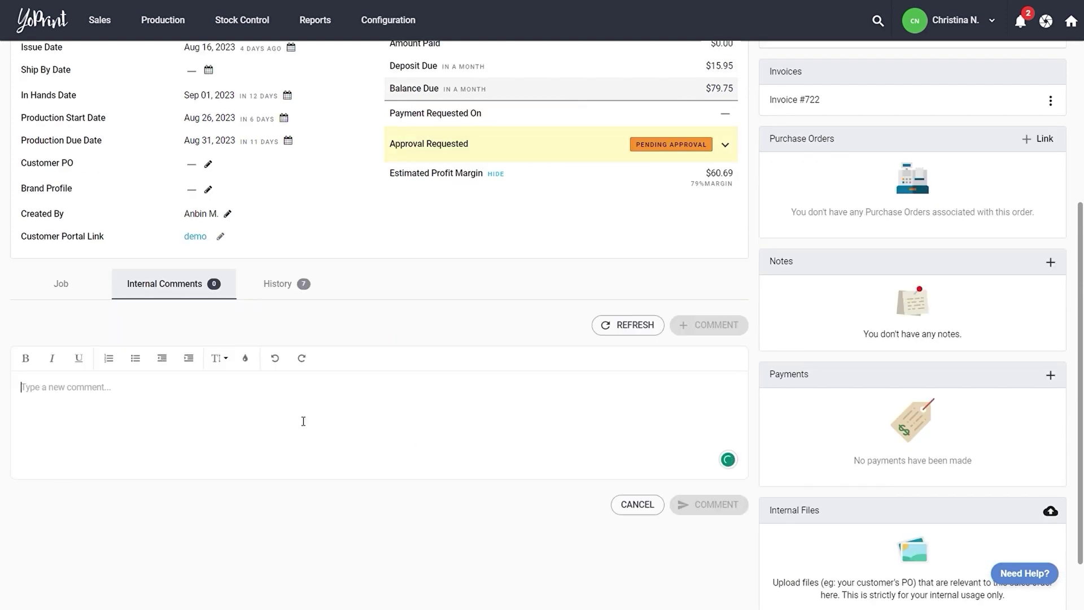
text(The artwork has been approved, let's g)
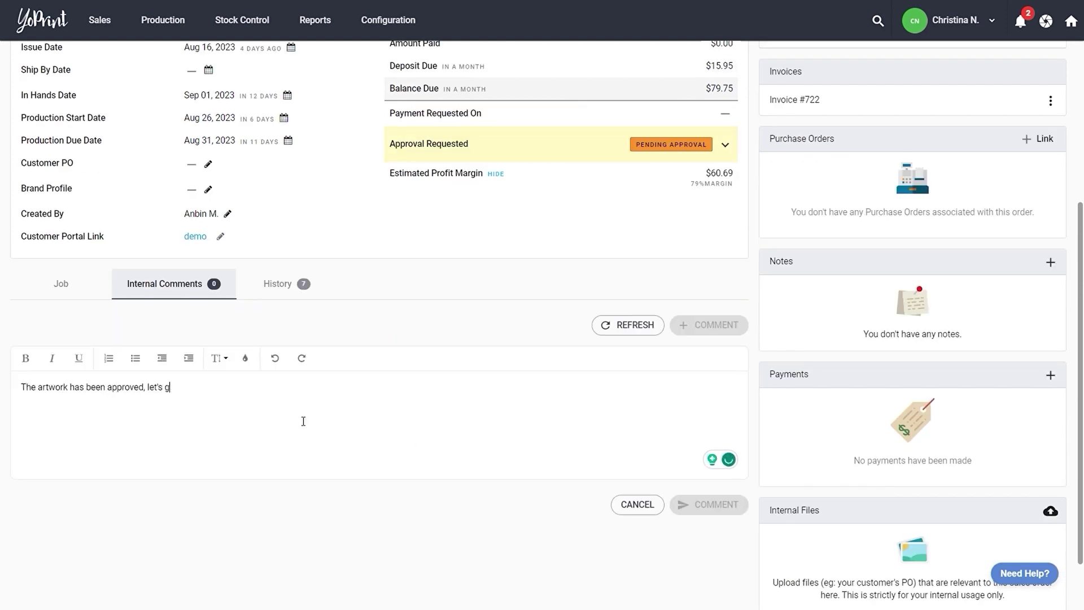
text(et started!)
click(710, 504)
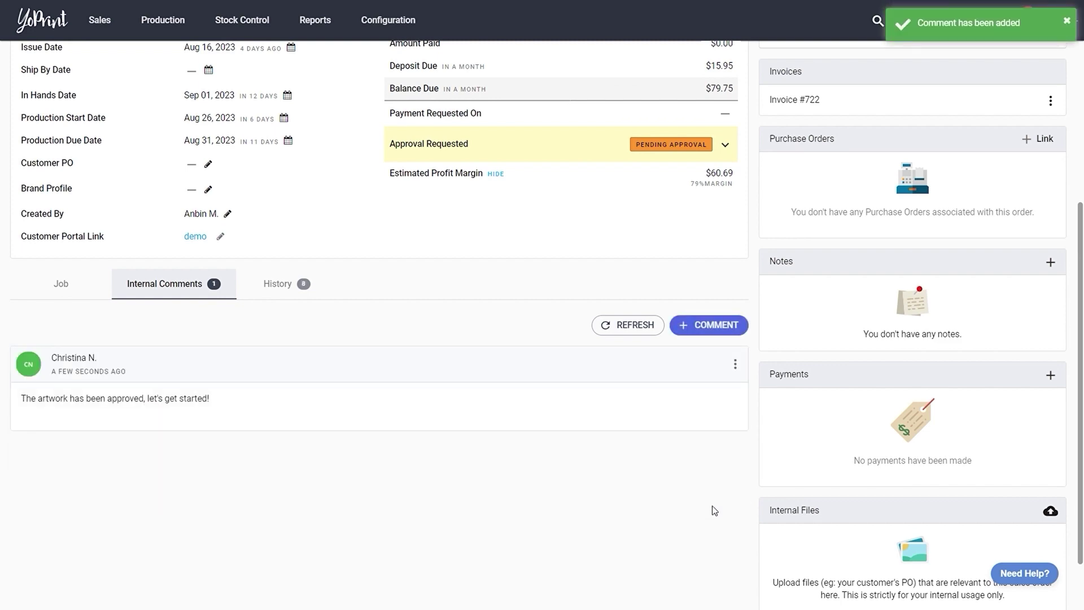
scroll(715, 510, up, 5)
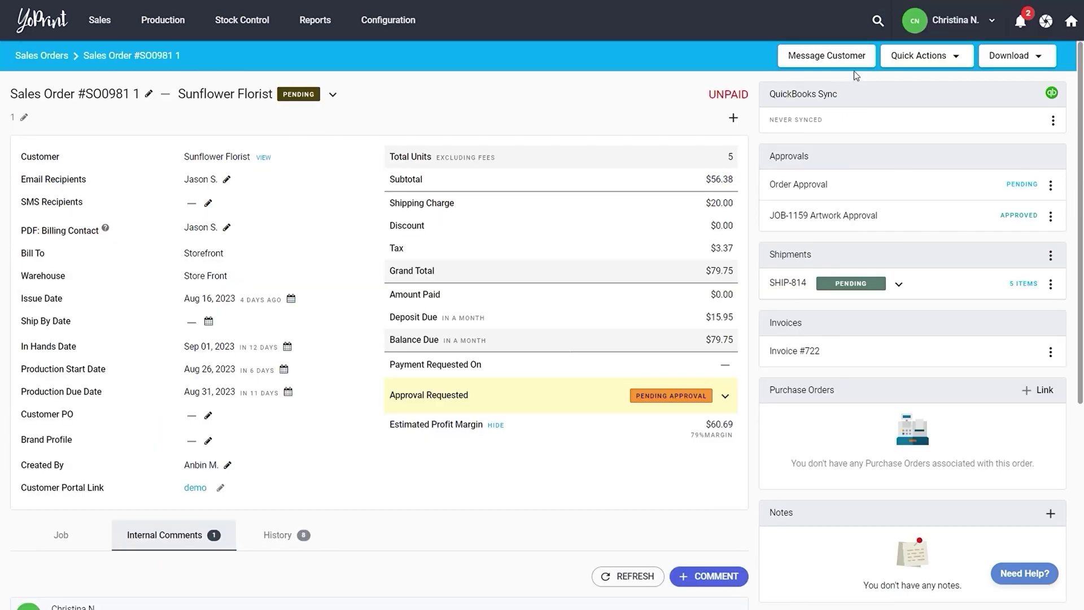
click(844, 63)
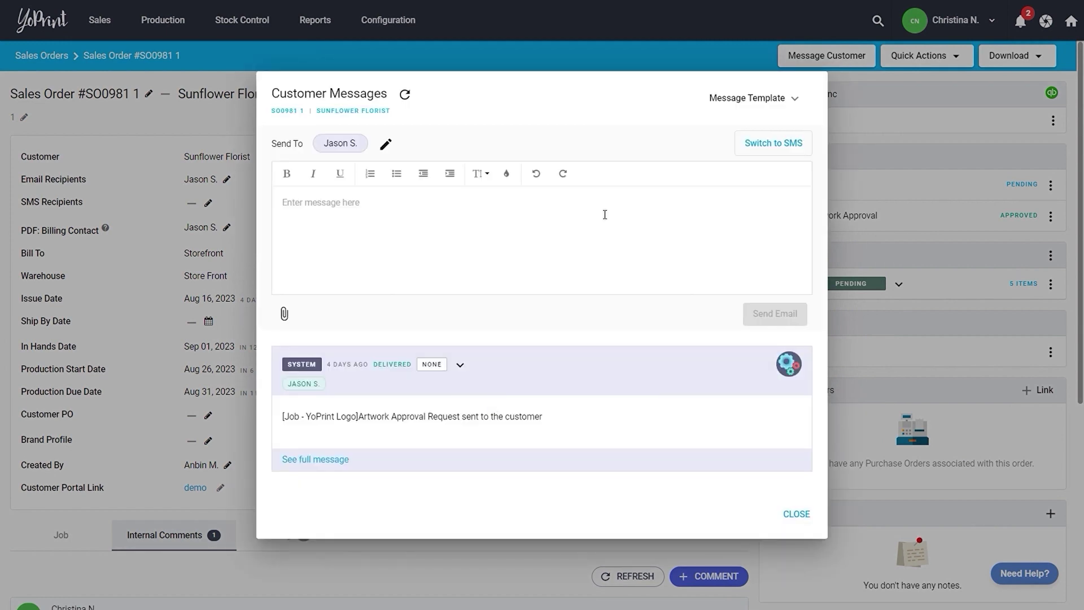
Step: Email the customer using the Ready For Collection message template
click(777, 109)
click(764, 128)
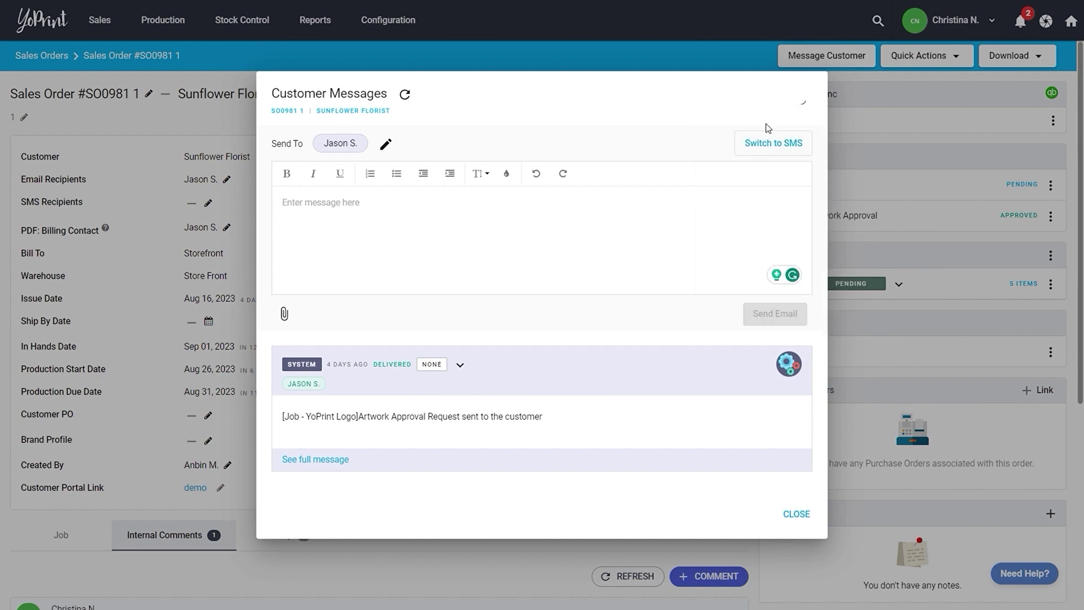
click(760, 459)
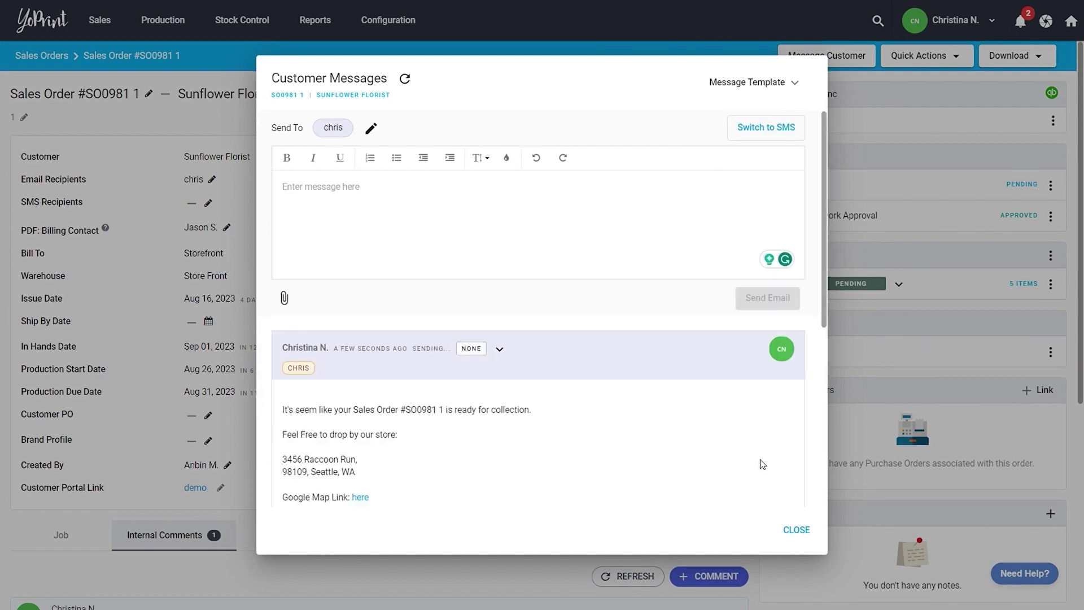
click(809, 532)
click(276, 538)
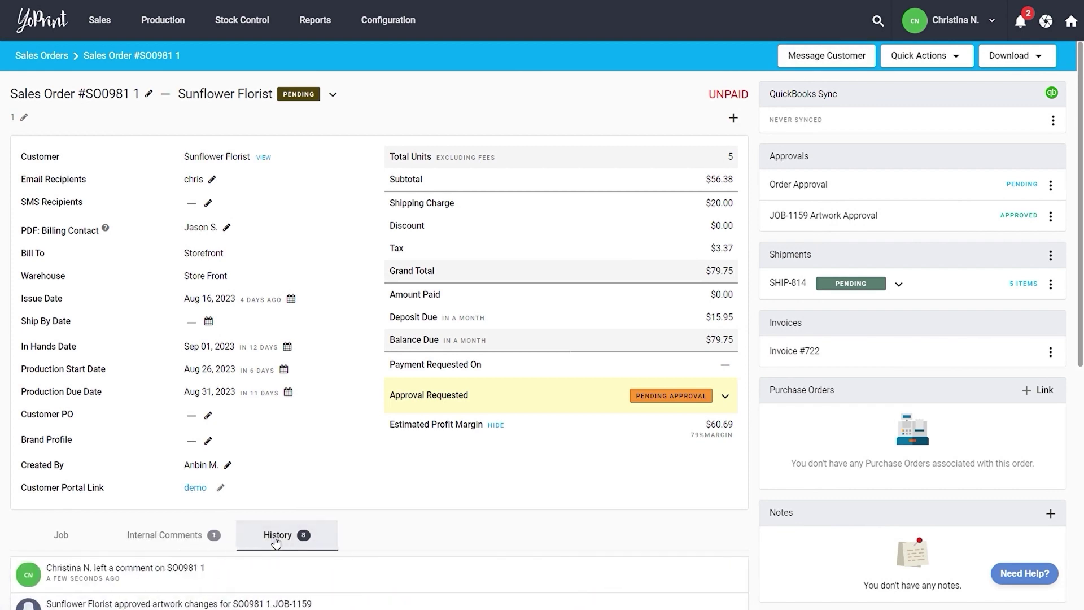
scroll(276, 540, down, 7)
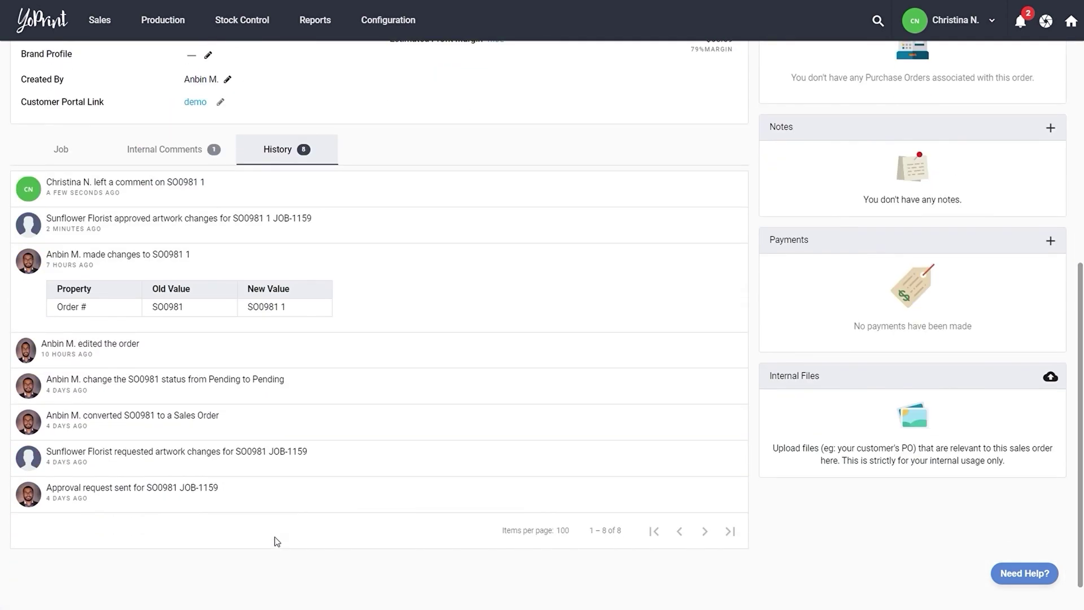
scroll(283, 537, up, 7)
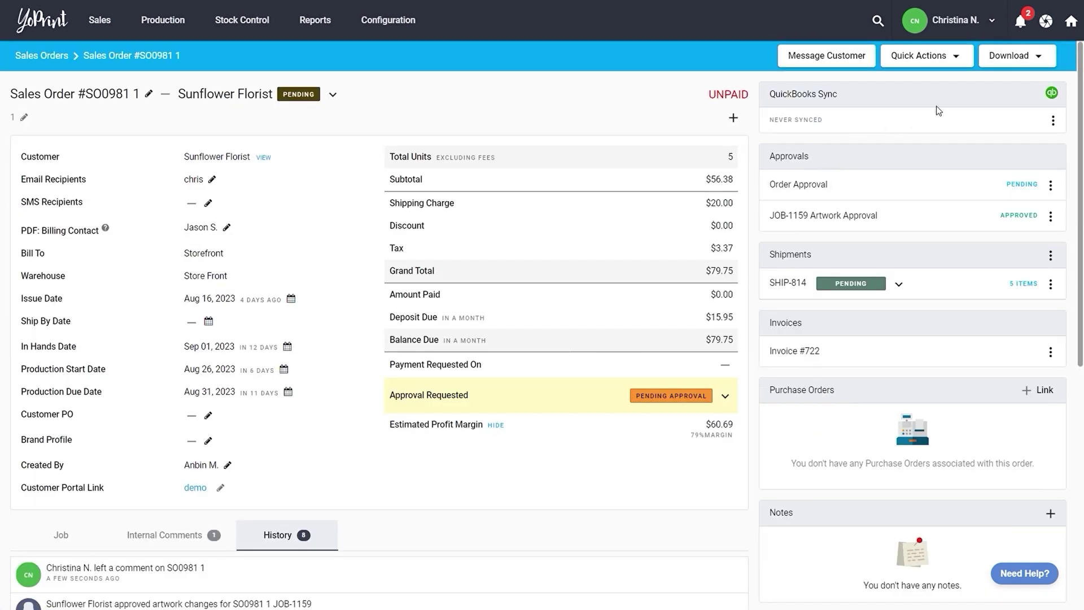
click(1056, 122)
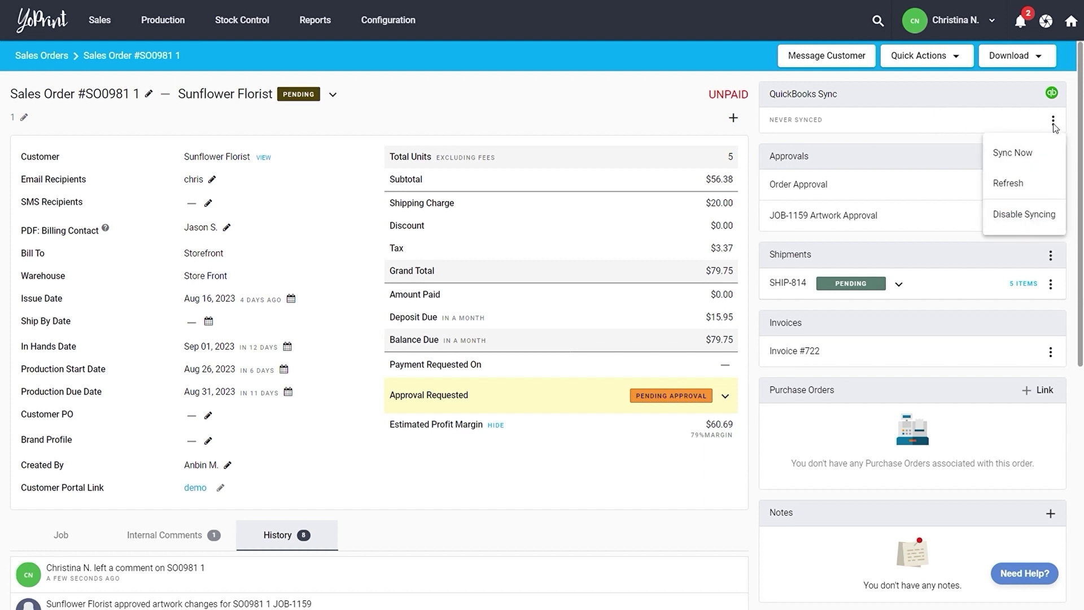
click(1010, 186)
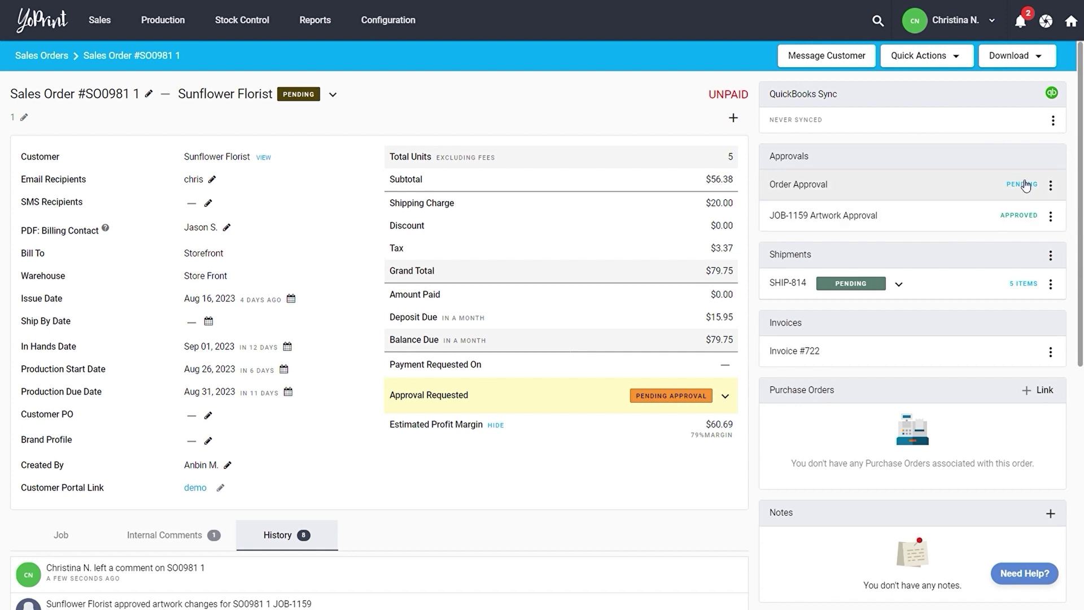
click(1051, 186)
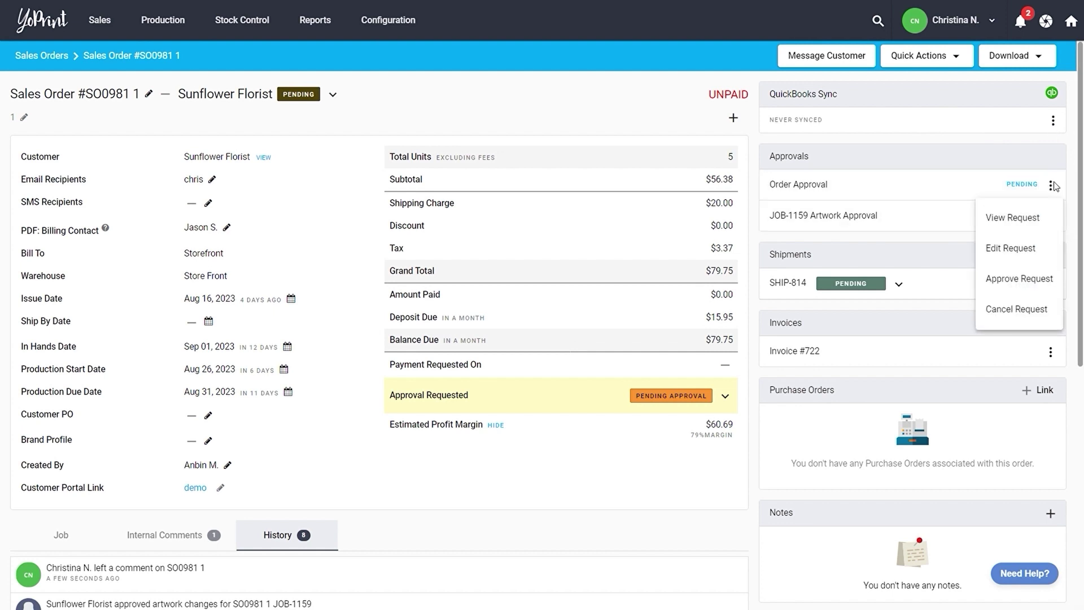
scroll(1050, 198, down, 1)
click(899, 223)
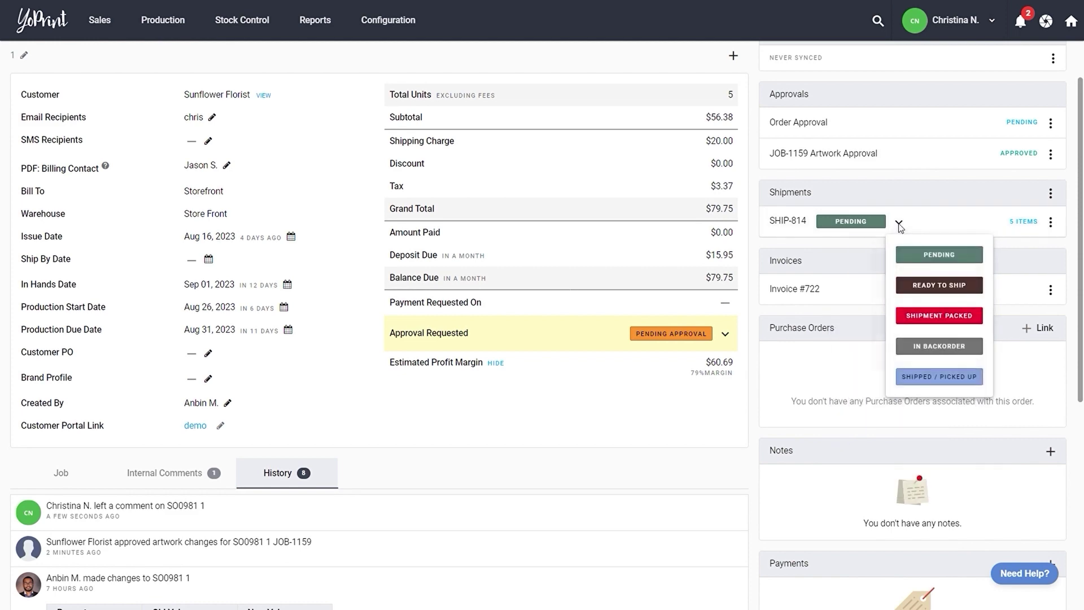
click(898, 223)
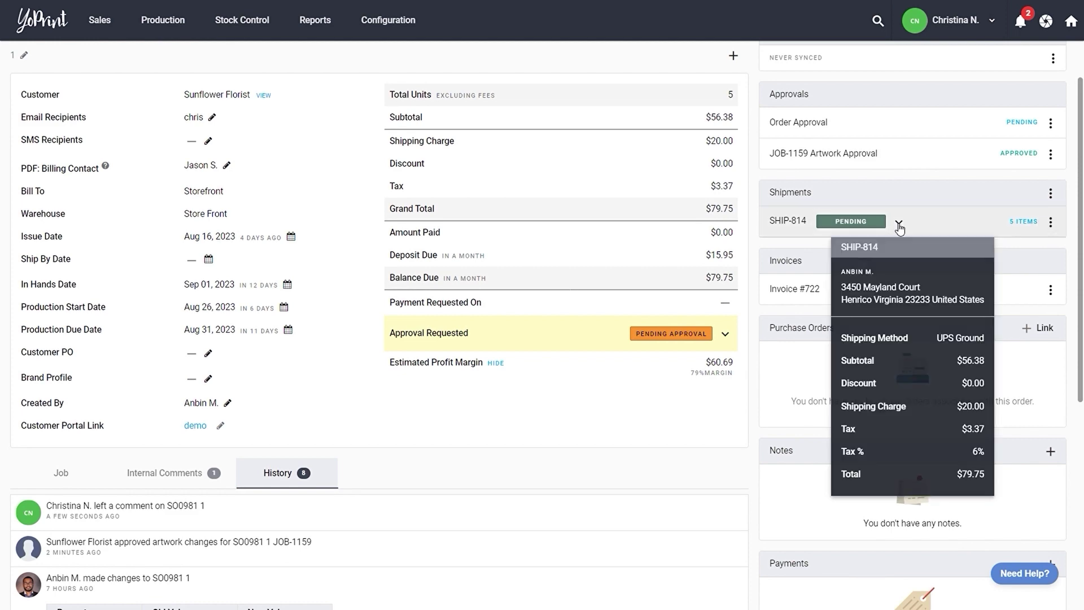
click(1050, 221)
Step: Create a UPS Ground shipping label for shipment SHIP-814
click(1007, 185)
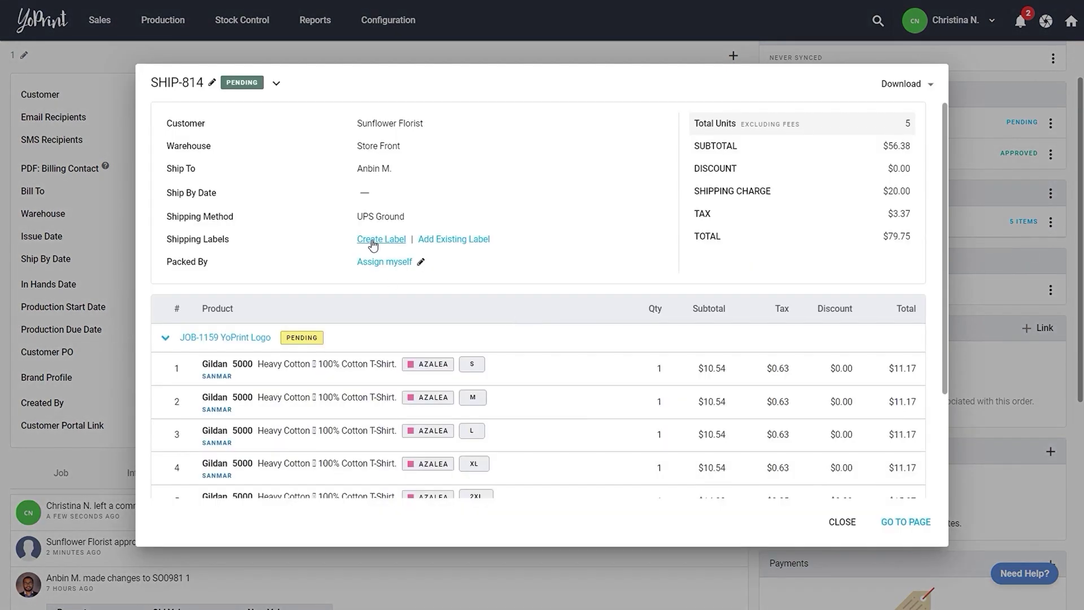
click(373, 243)
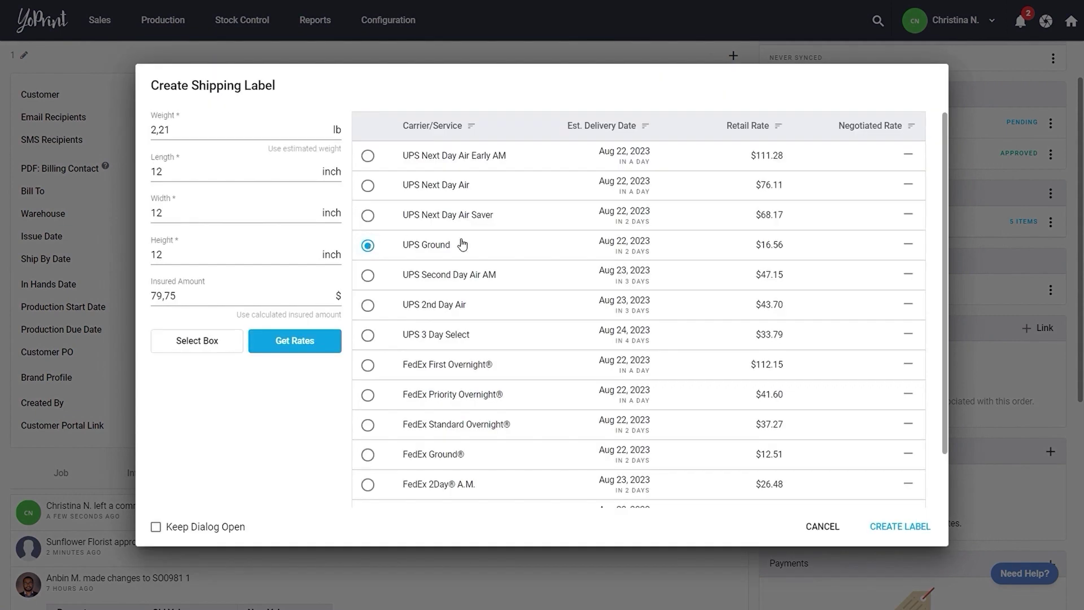
click(902, 538)
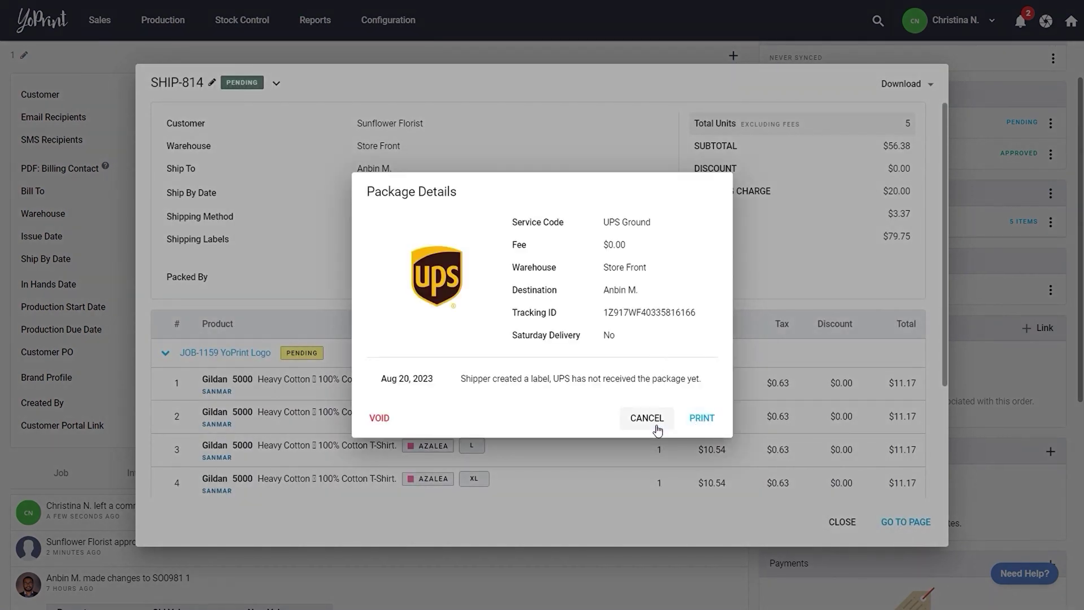
click(650, 420)
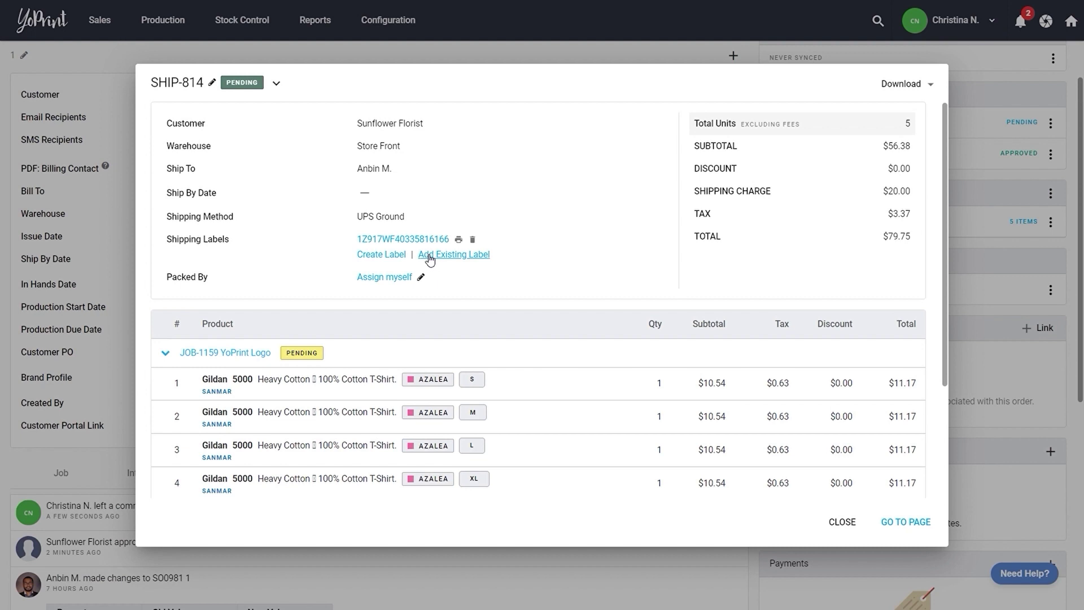
Step: Check the packed-by options, then close the SHIP-814 shipment window
click(422, 277)
click(570, 276)
click(842, 522)
mouse_move(1040, 237)
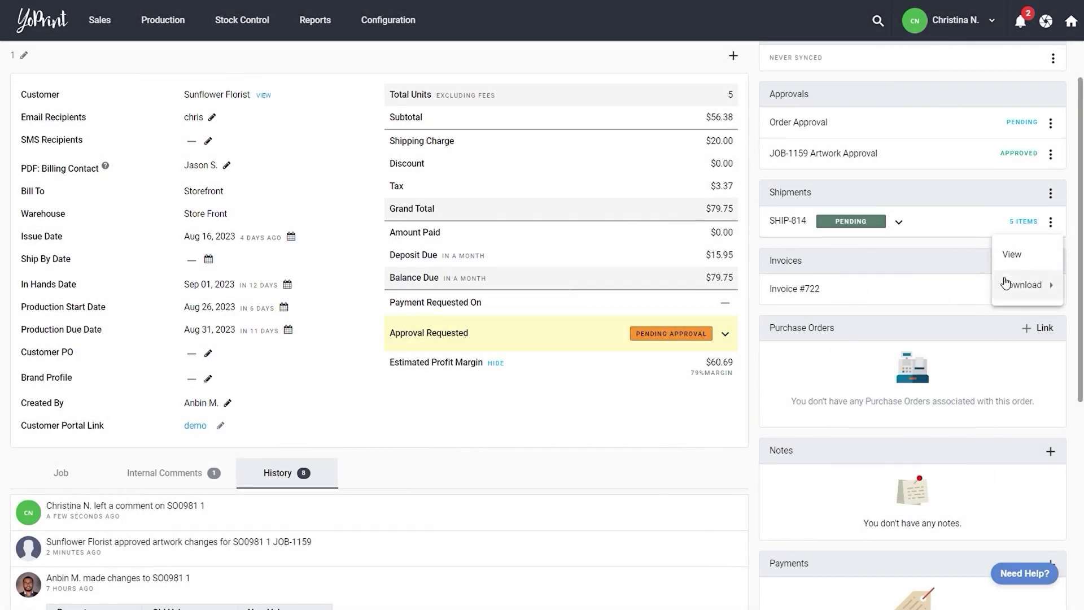
mouse_move(1005, 283)
click(899, 376)
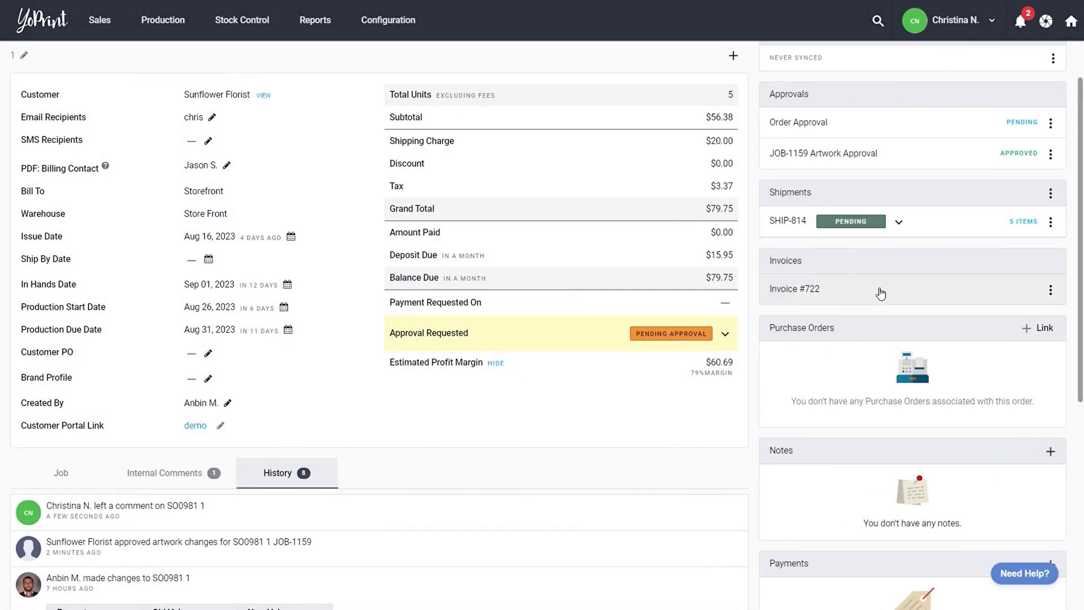
click(854, 288)
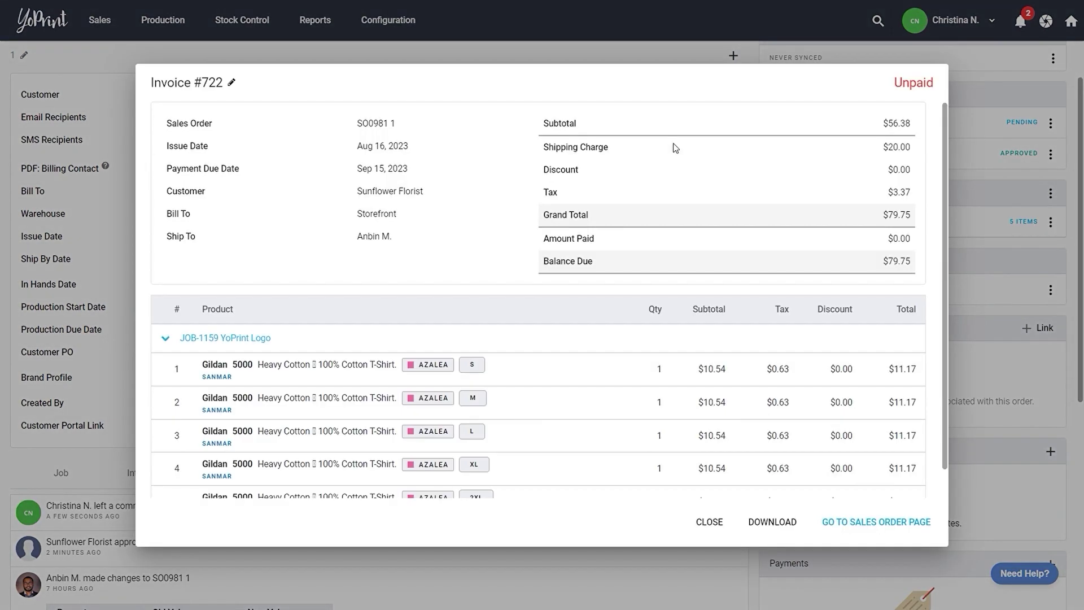
click(707, 521)
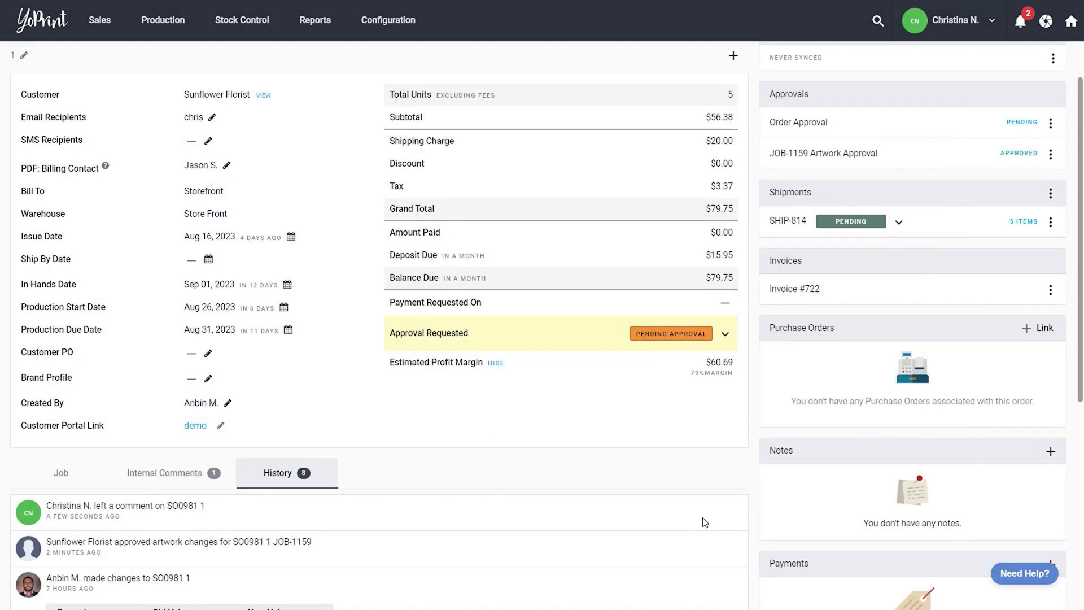
scroll(811, 303, down, 3)
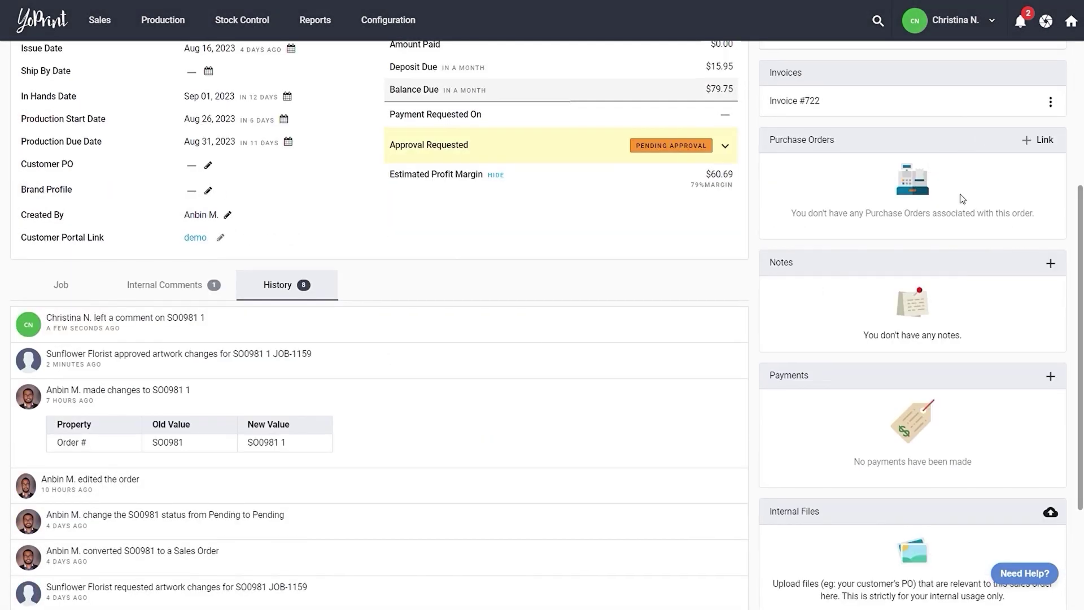
click(1040, 149)
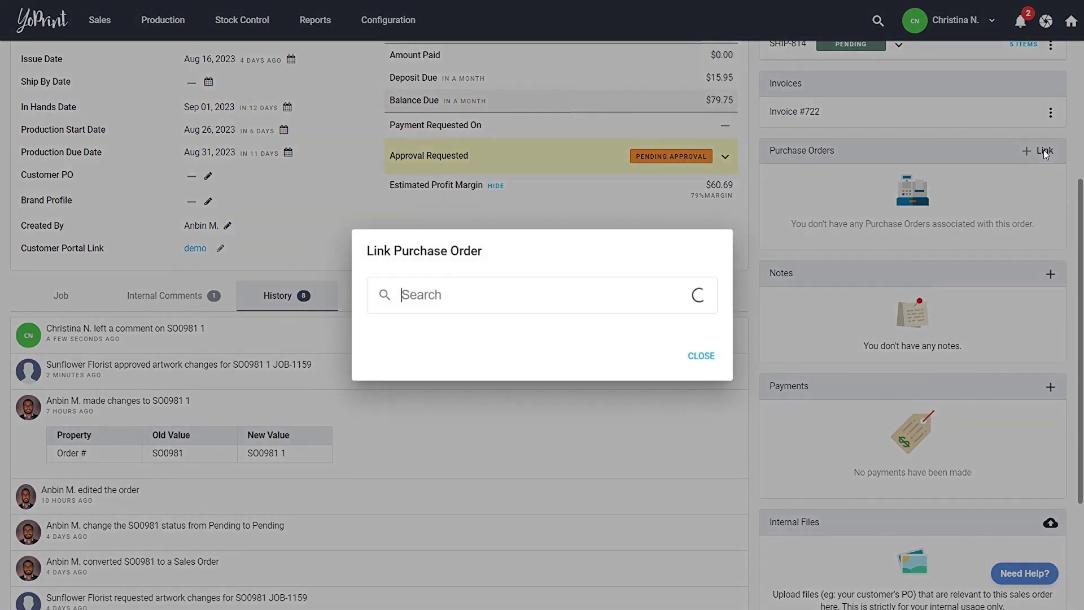
click(702, 524)
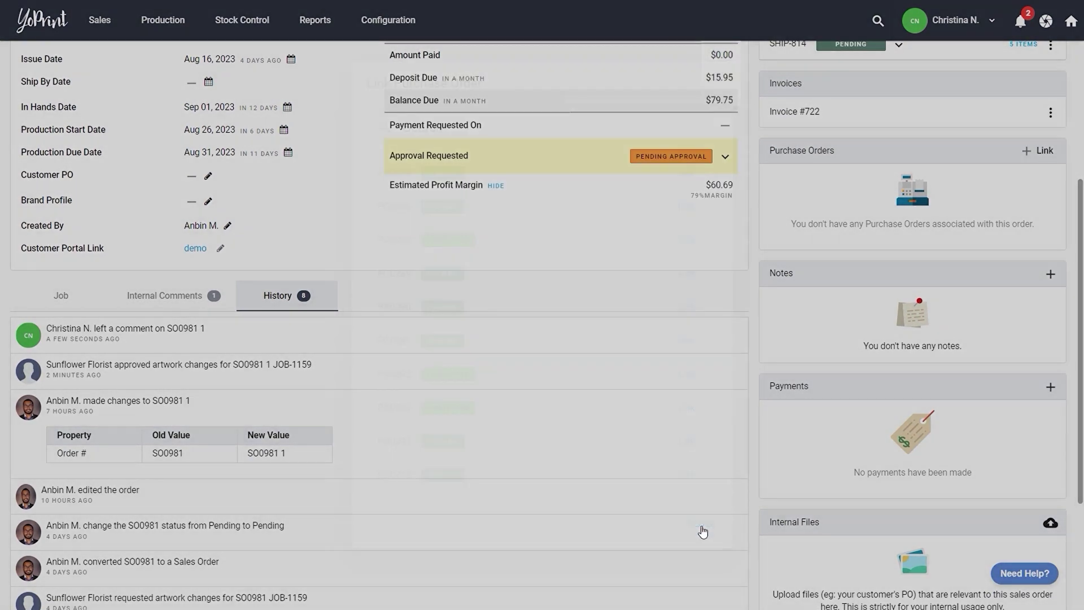
scroll(845, 365, up, 4)
click(912, 61)
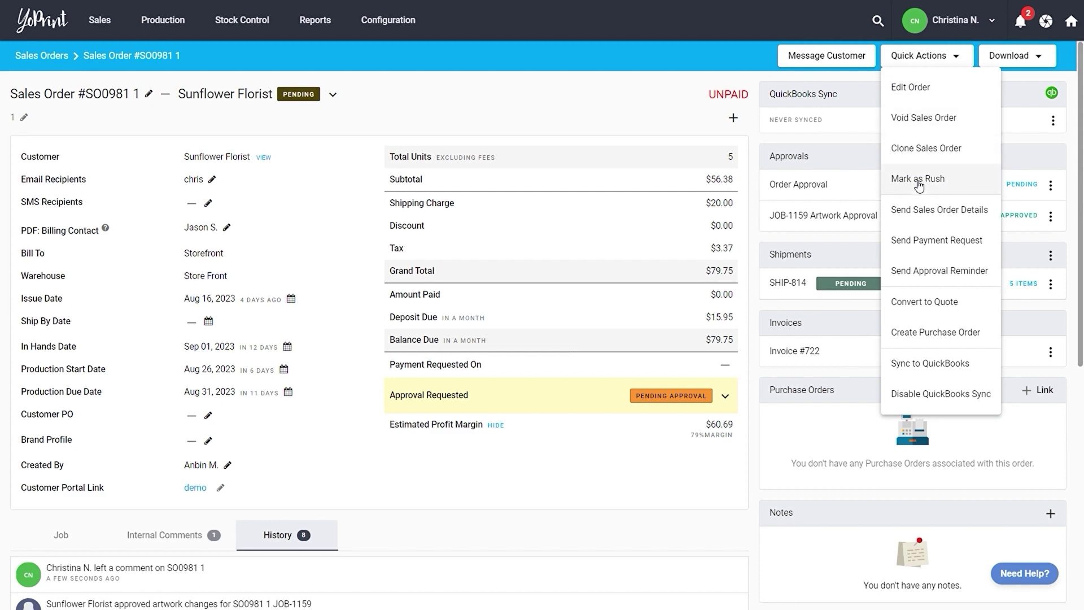
Step: Create purchase order PO0745 from the sales order, then review the Notes and Payments add options
click(926, 331)
scroll(1050, 226, down, 4)
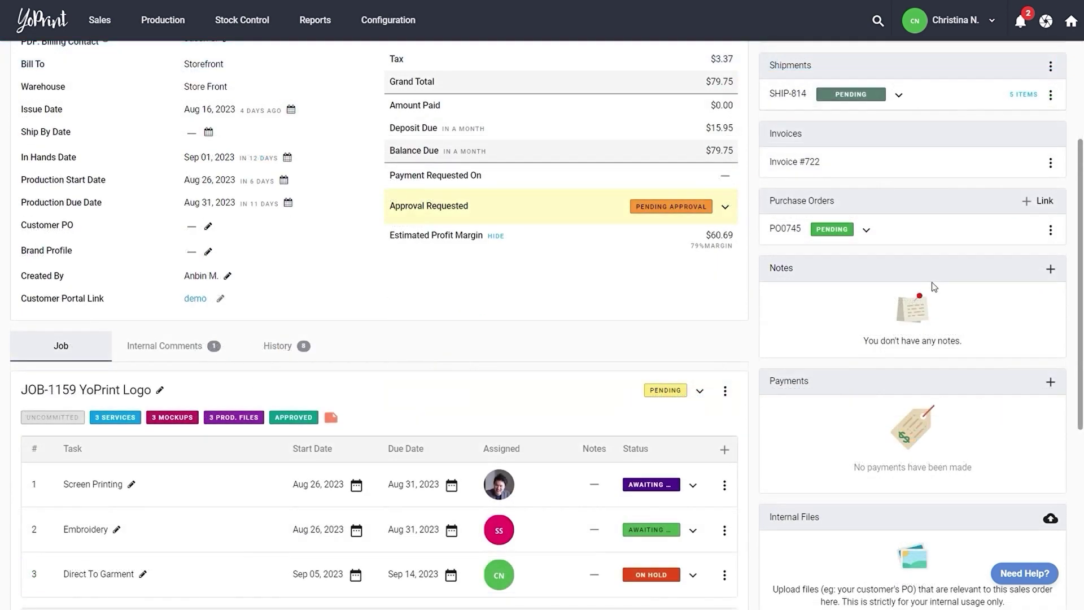
click(1050, 219)
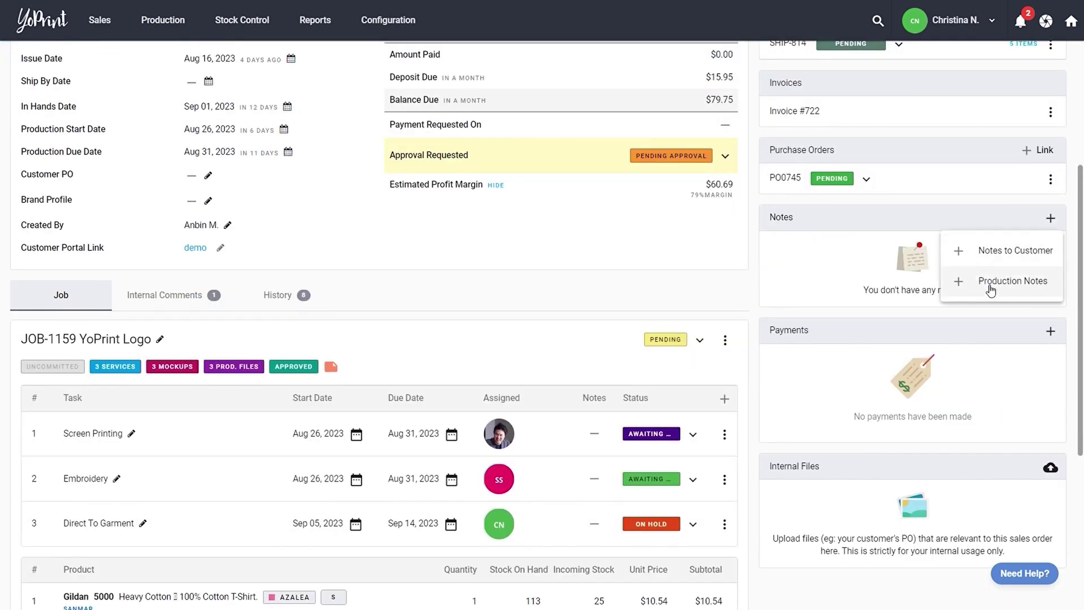
click(822, 261)
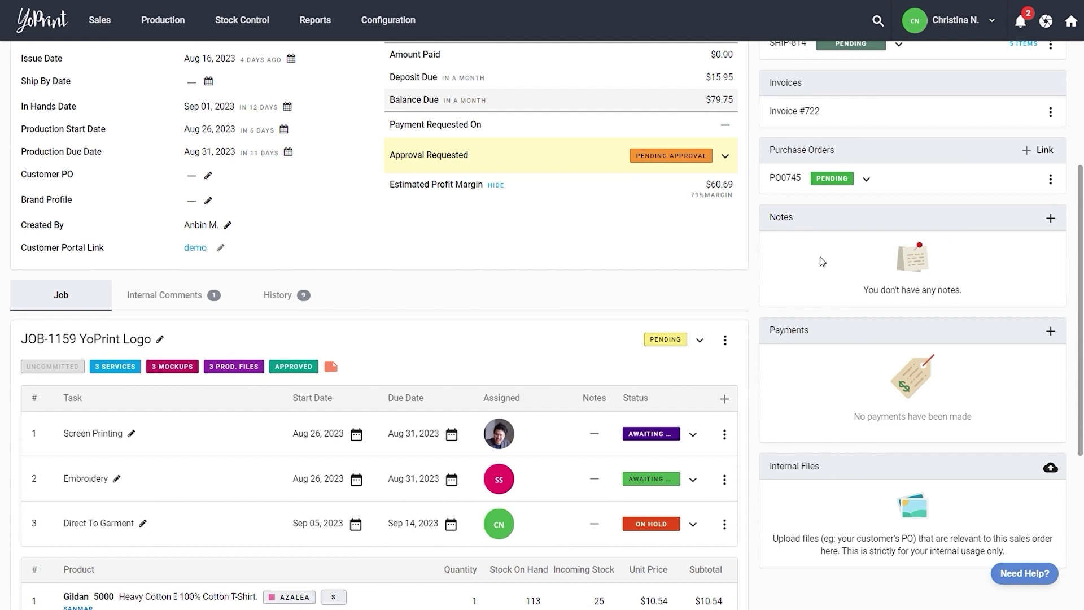
scroll(822, 261, down, 2)
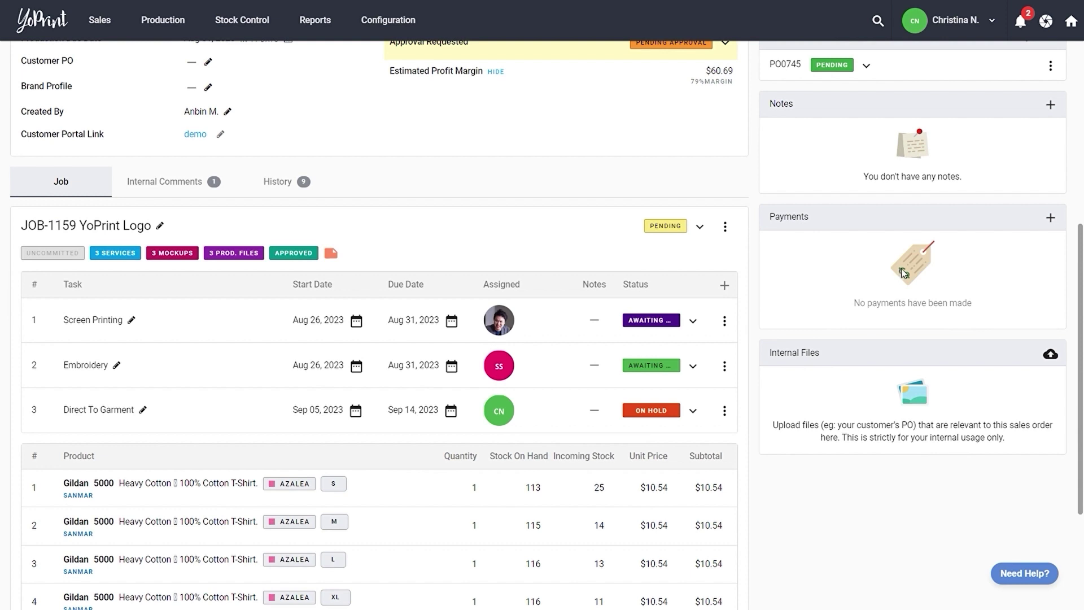
click(1050, 218)
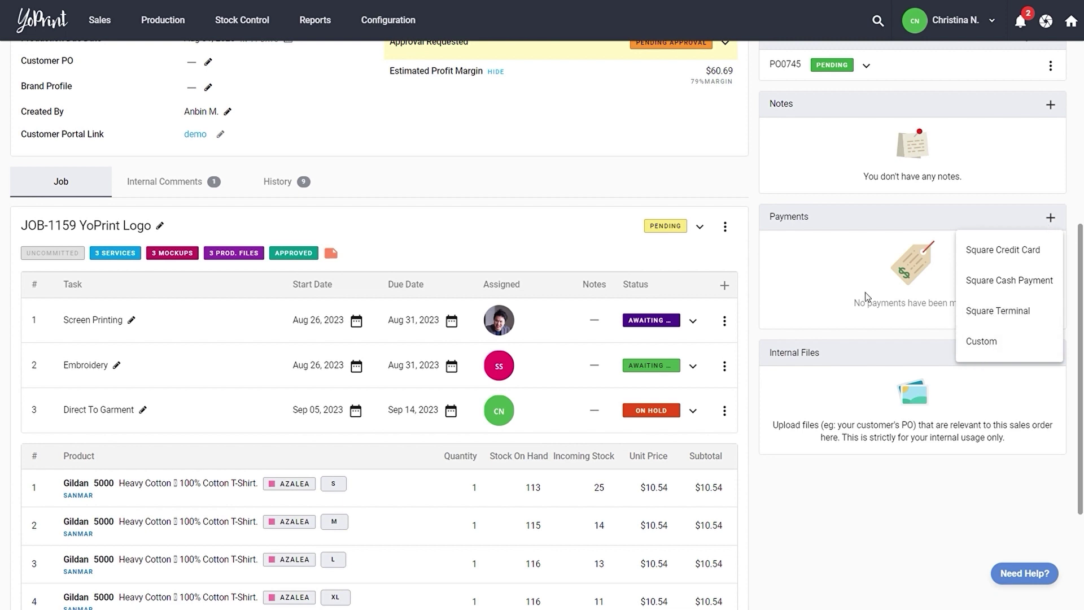
scroll(869, 299, down, 1)
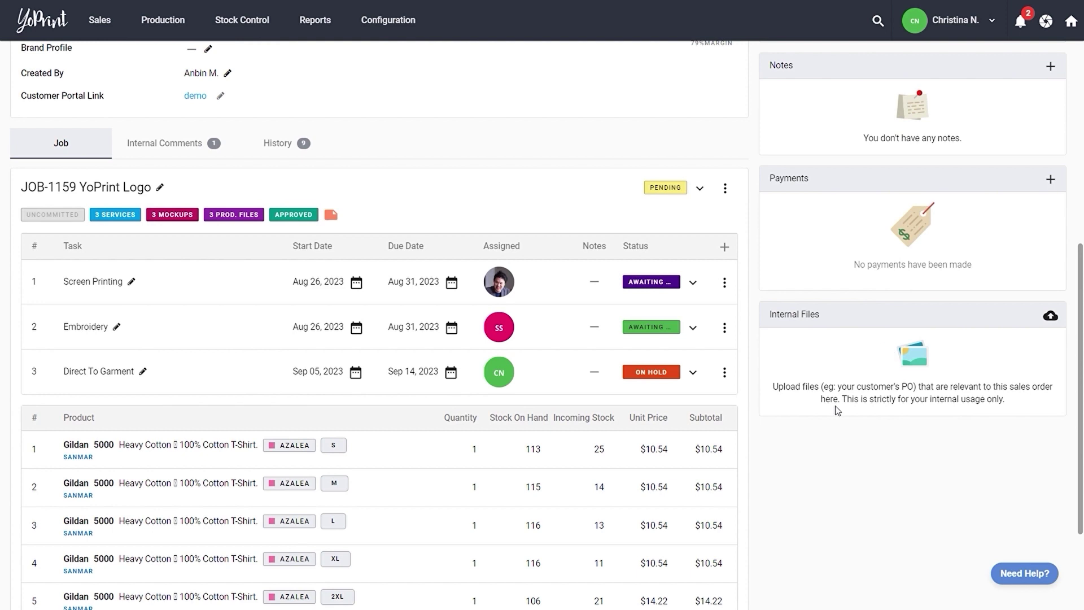
scroll(838, 410, up, 7)
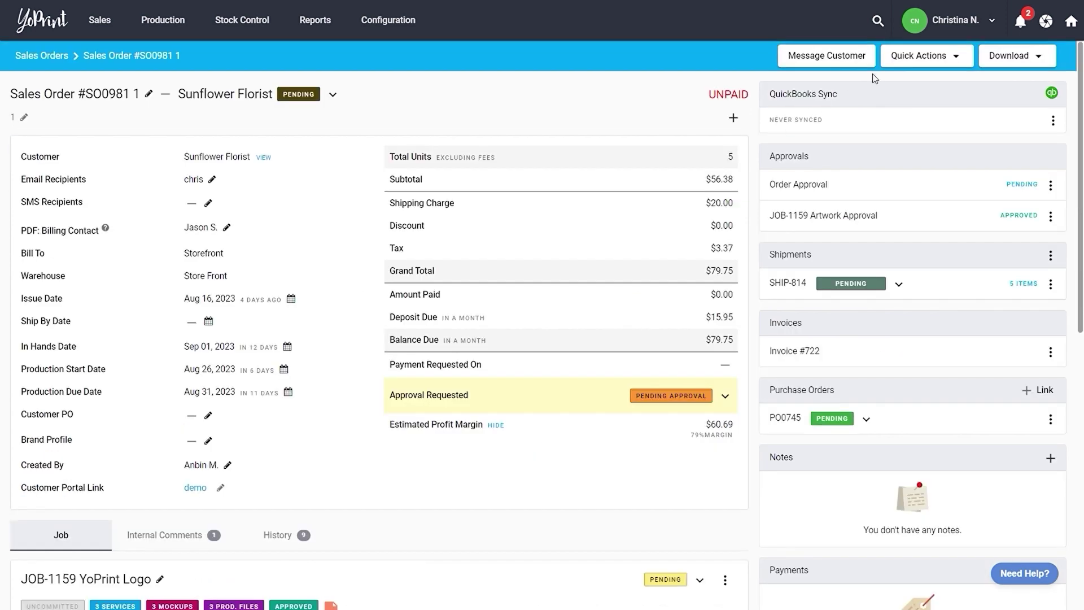
click(901, 63)
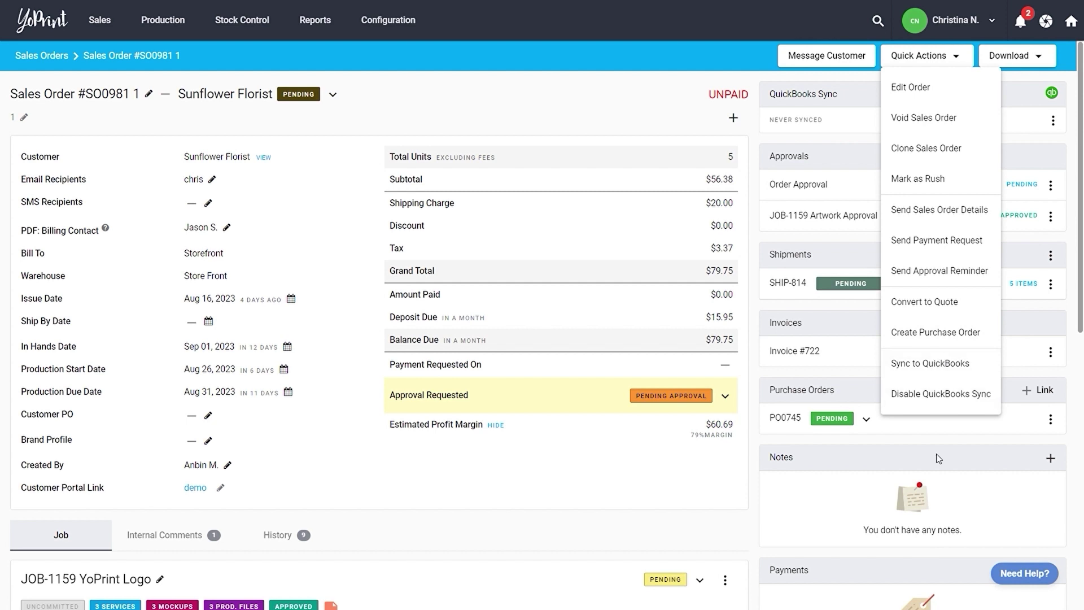
click(1036, 56)
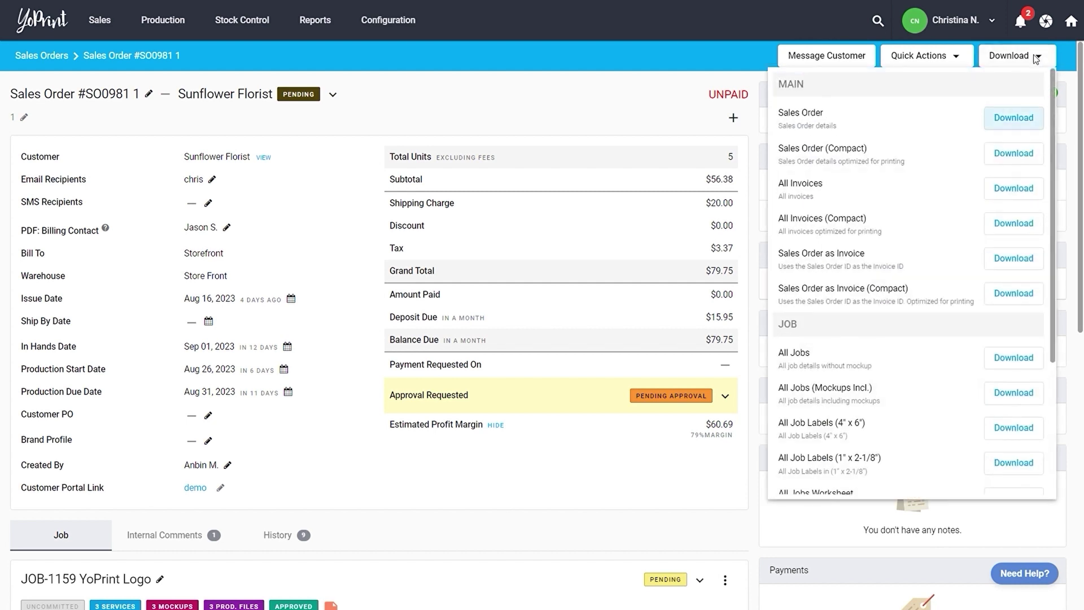
scroll(937, 267, down, 3)
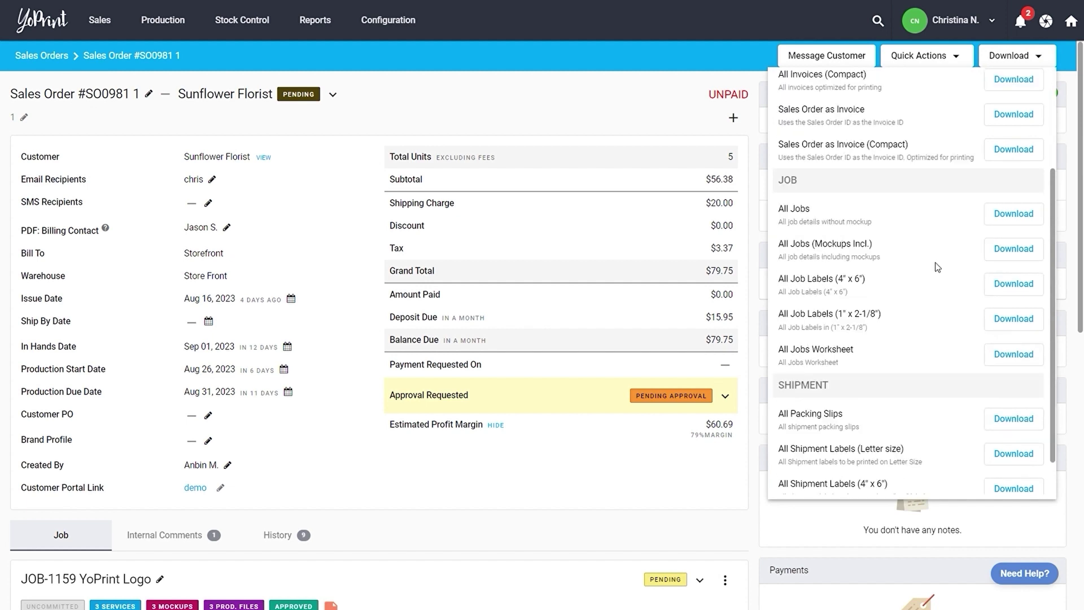
scroll(937, 267, down, 1)
scroll(937, 267, up, 4)
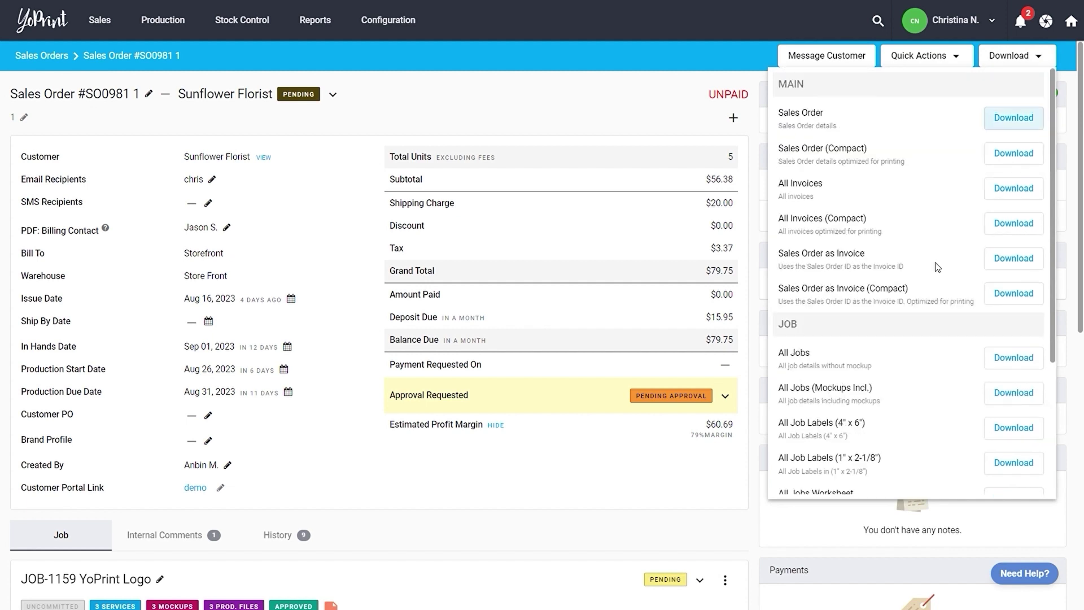
click(750, 212)
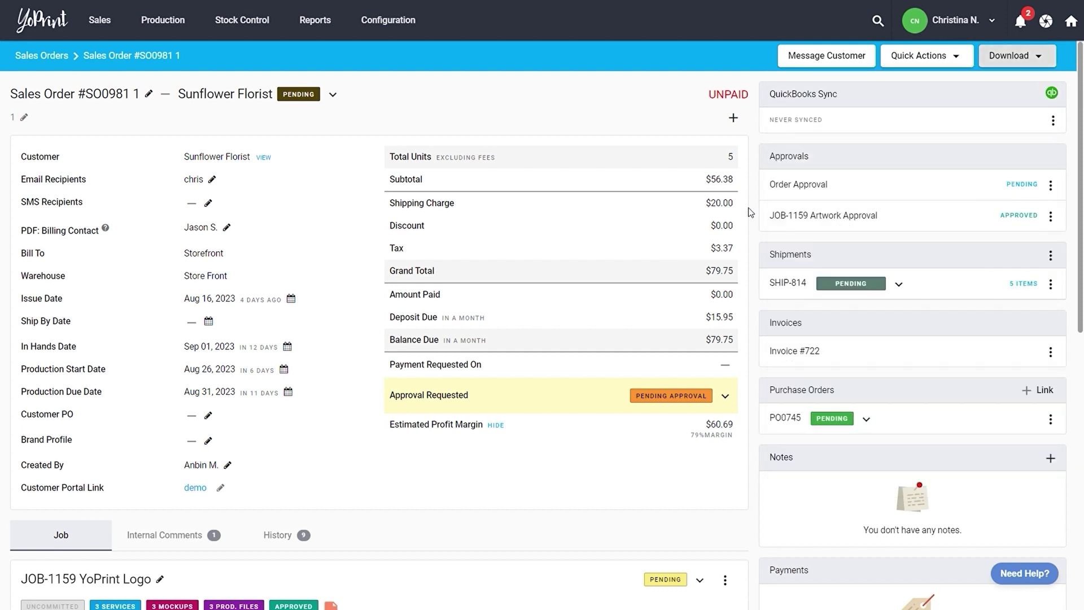